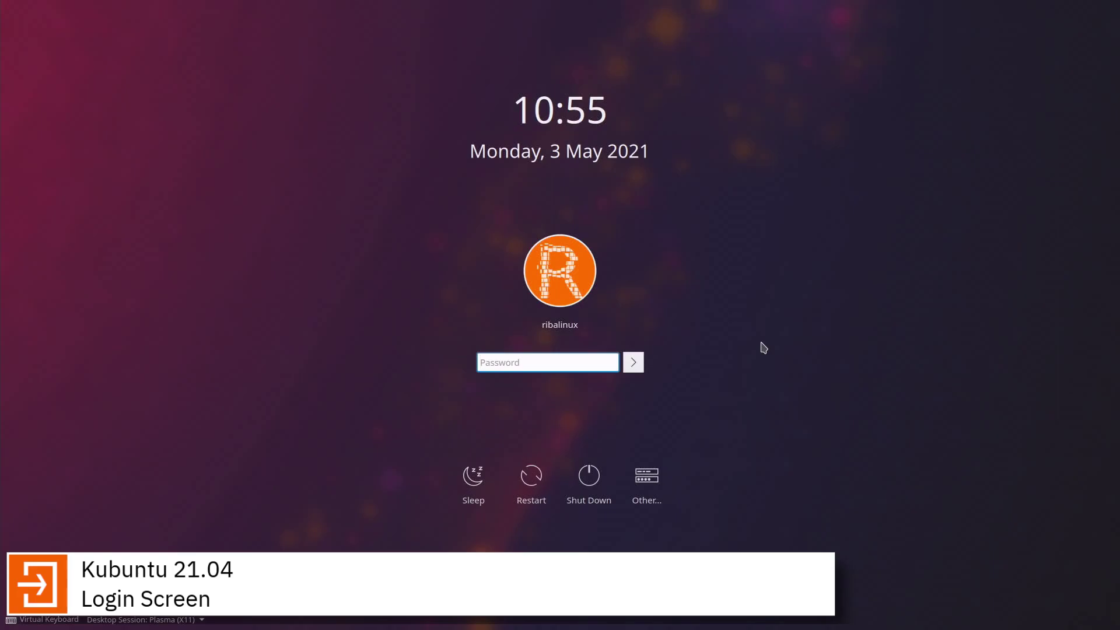
- Log in to the Plasma (X11) session by entering the account password
{"action": "type", "text": "*******"}
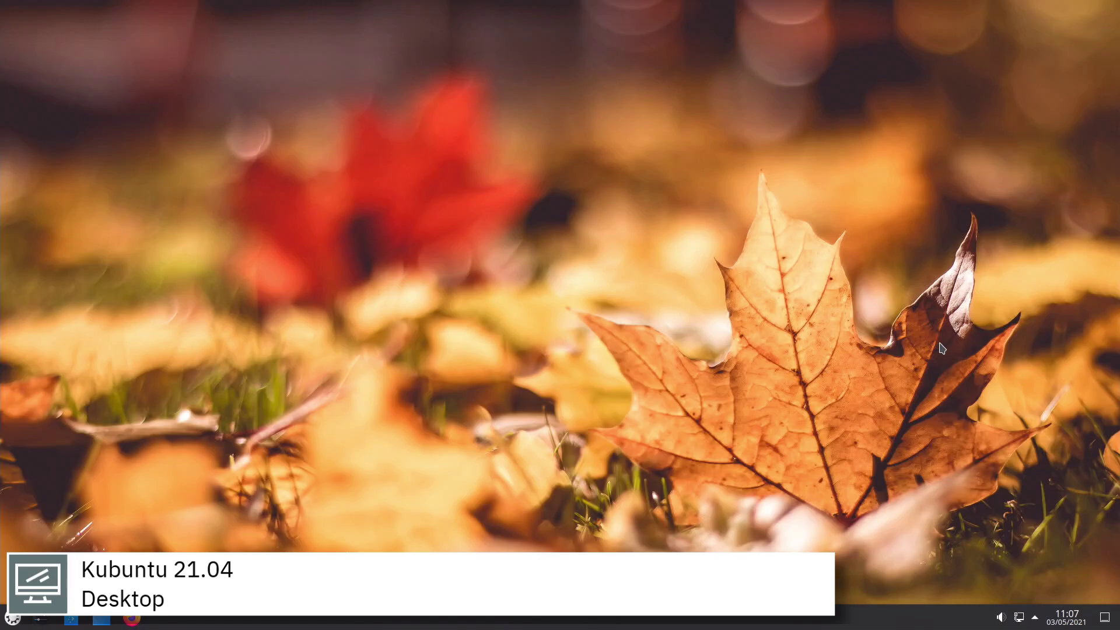
- View the clock's calendar and the Status and Notifications overview, and close both
{"action": "left_click", "coordinate": [1065, 618]}
{"action": "left_click", "coordinate": [1066, 620]}
{"action": "left_click", "coordinate": [1036, 617]}
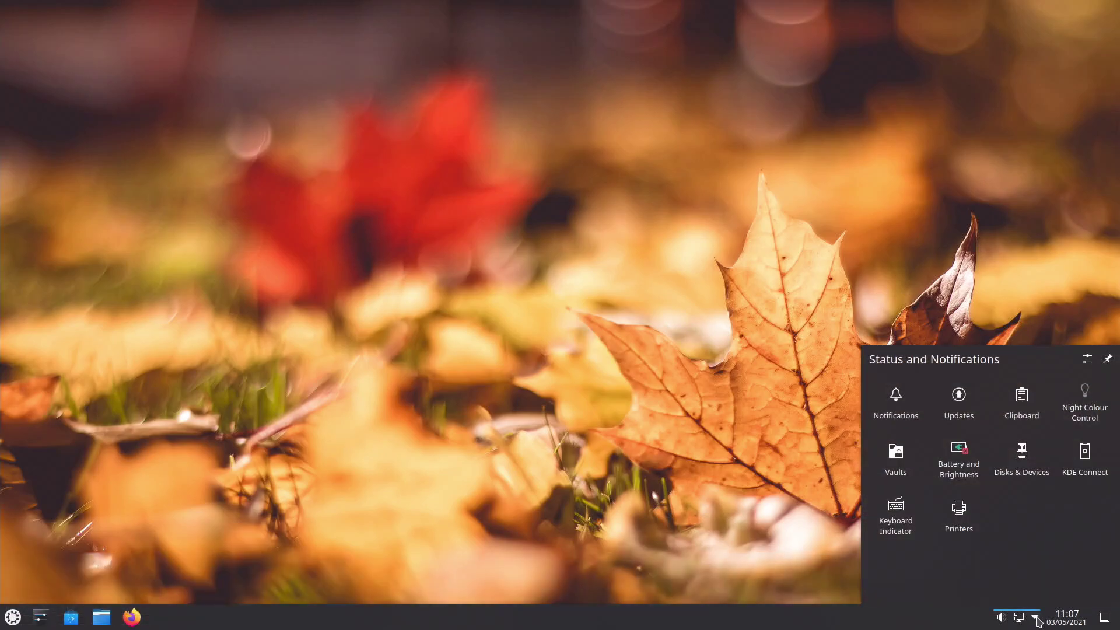
{"action": "left_click", "coordinate": [1037, 620]}
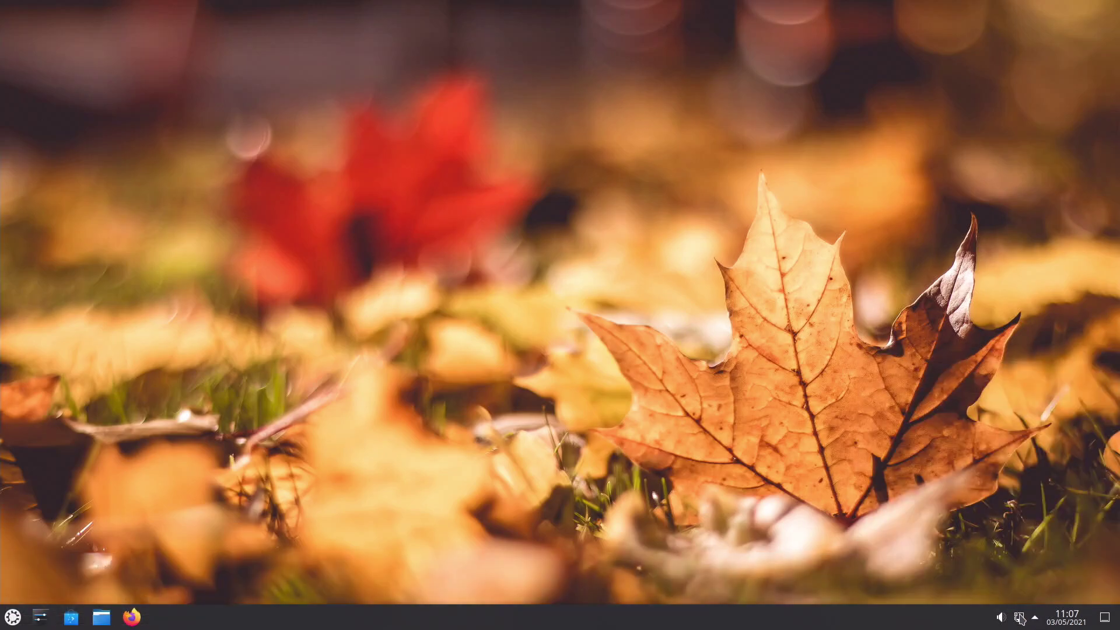
- View the network connections and the audio volume controls, and close them
{"action": "left_click", "coordinate": [1020, 618]}
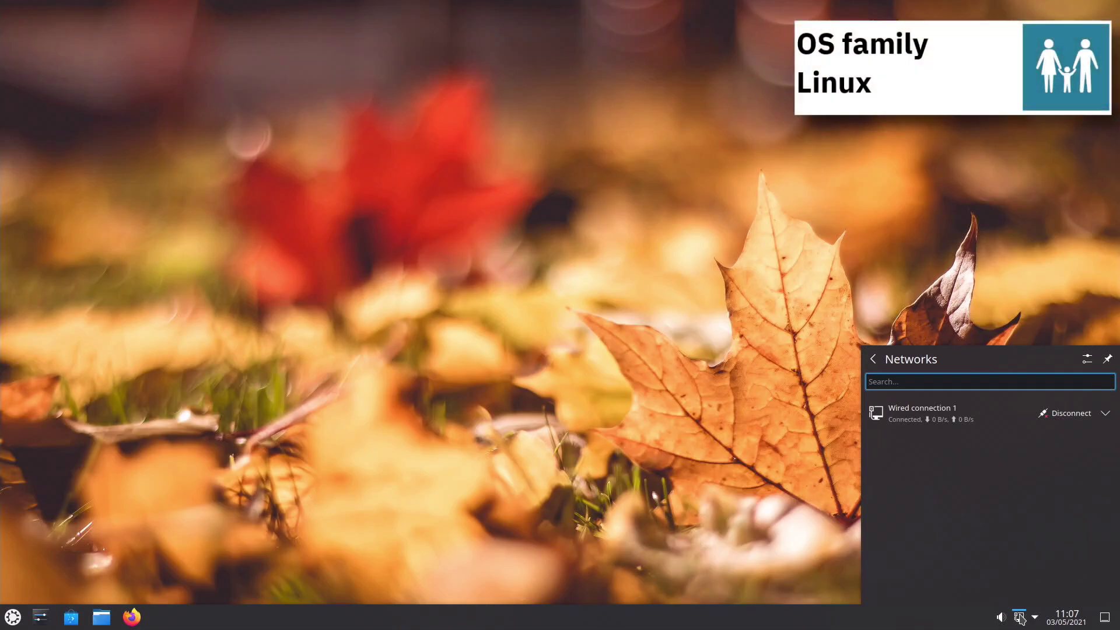
{"action": "left_click", "coordinate": [1020, 620]}
{"action": "left_click", "coordinate": [1002, 618]}
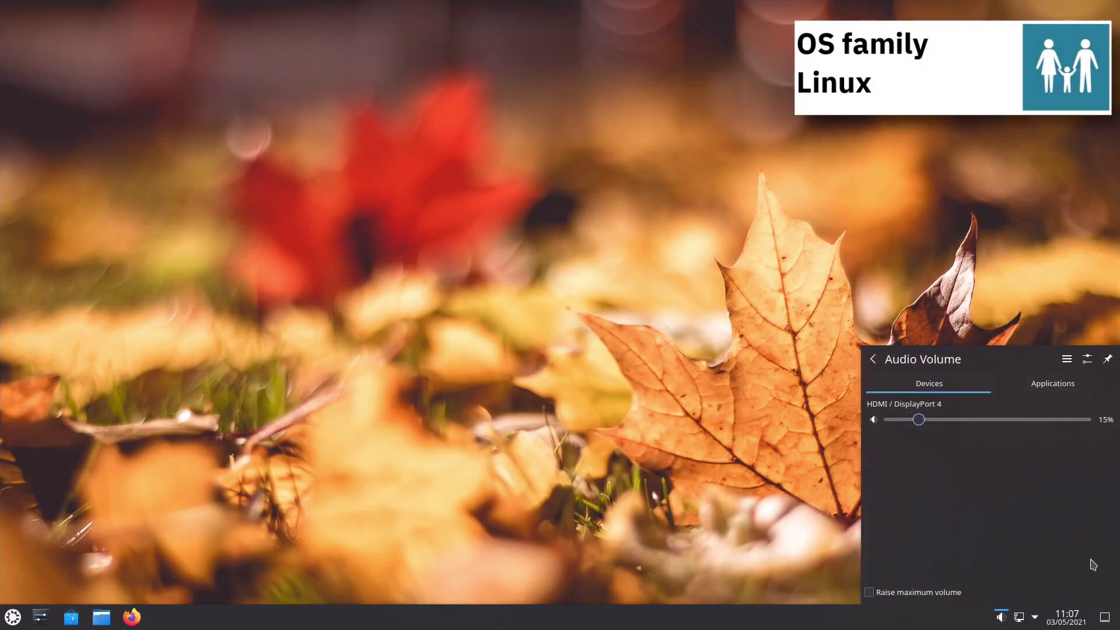
{"action": "left_click_drag", "start_coordinate": [921, 421], "coordinate": [1020, 422]}
{"action": "left_click", "coordinate": [208, 202]}
- Look at the desktop's context menu, and call up the shut-down confirmation from the application launcher and cancel it
{"action": "right_click", "coordinate": [249, 97]}
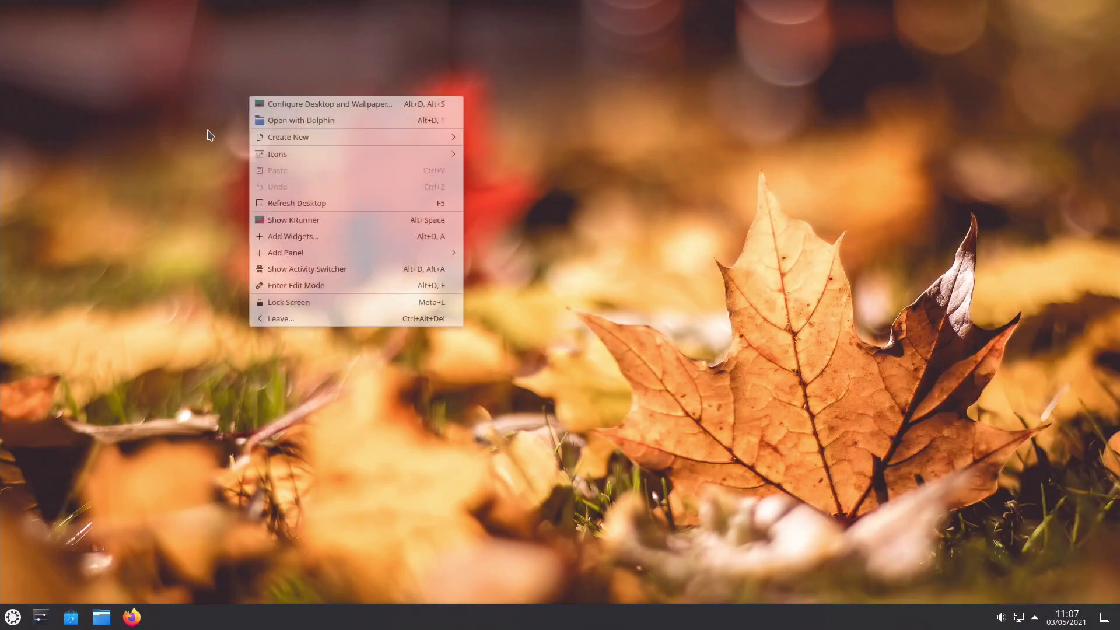
{"action": "left_click", "coordinate": [173, 166]}
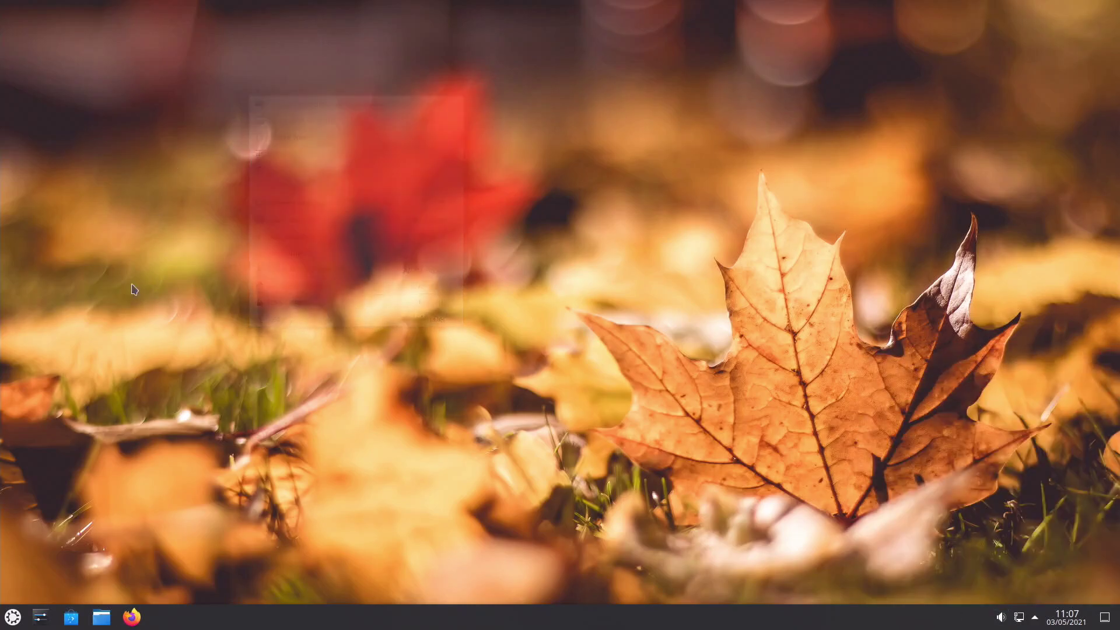
{"action": "left_click", "coordinate": [12, 617]}
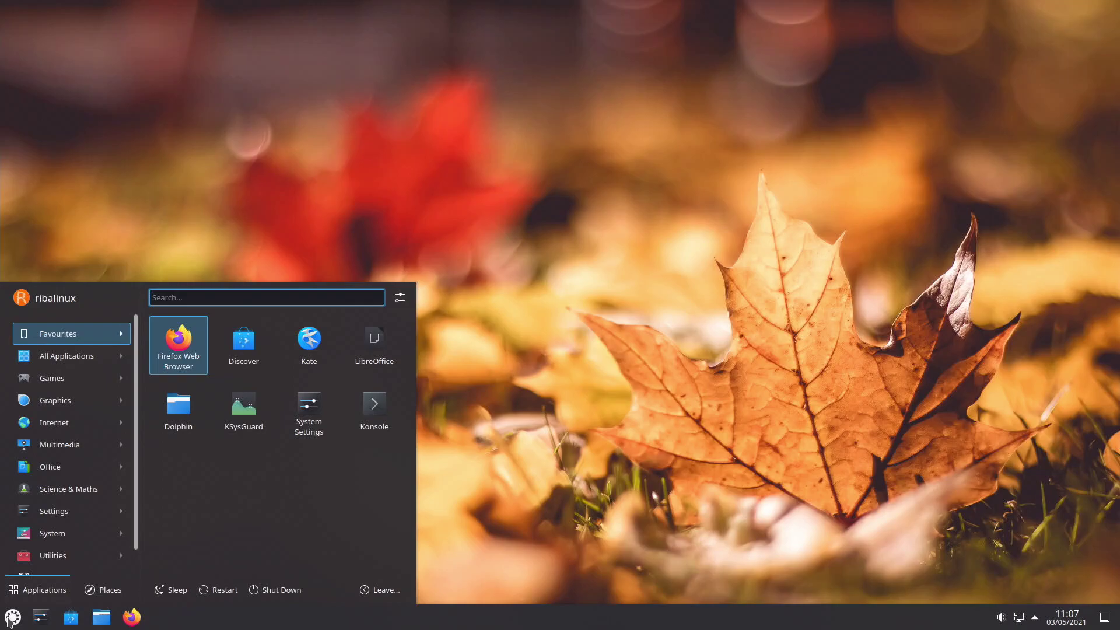
{"action": "left_click", "coordinate": [285, 592]}
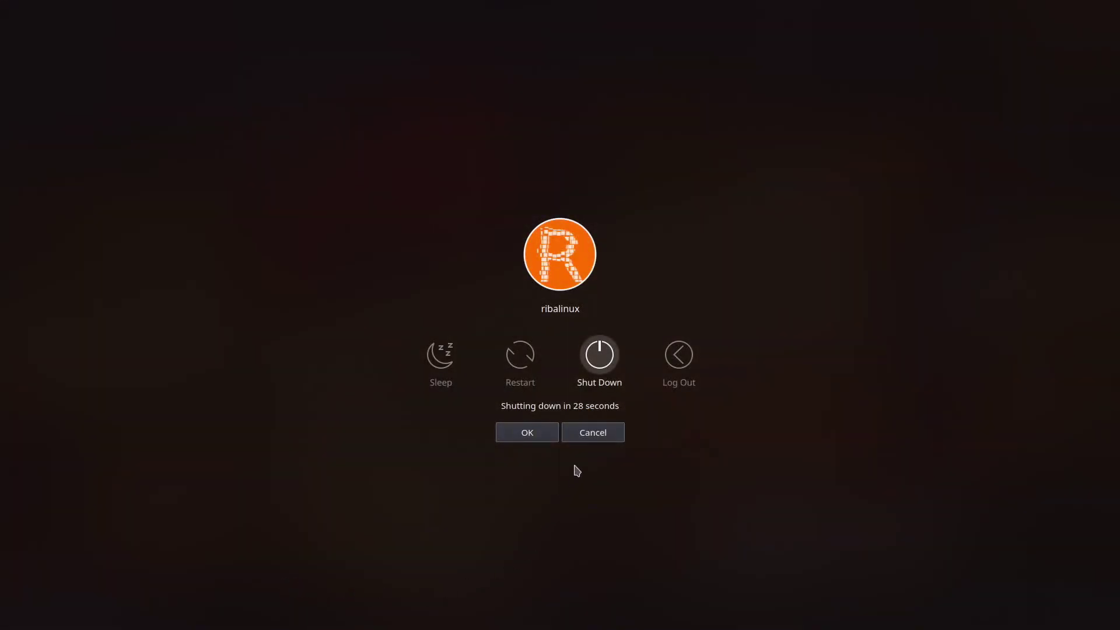
{"action": "left_click", "coordinate": [593, 435]}
- Launch Konsole by searching KRunner for "kons", and open the Dolphin file manager
{"action": "key", "text": "alt+space"}
{"action": "type", "text": "kons"}
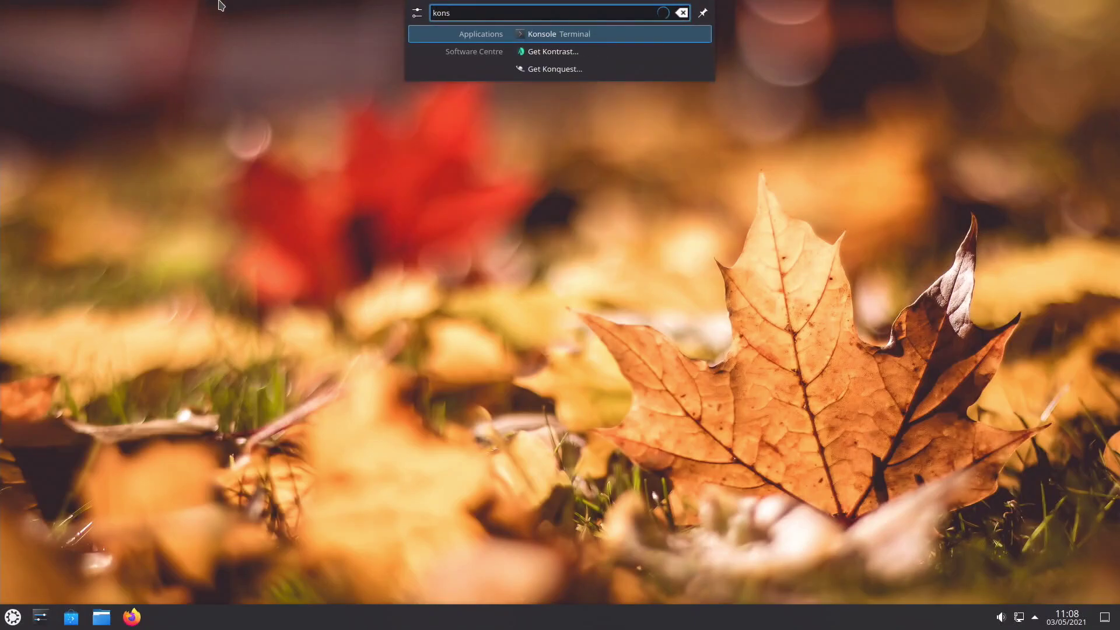
{"action": "left_click", "coordinate": [419, 33]}
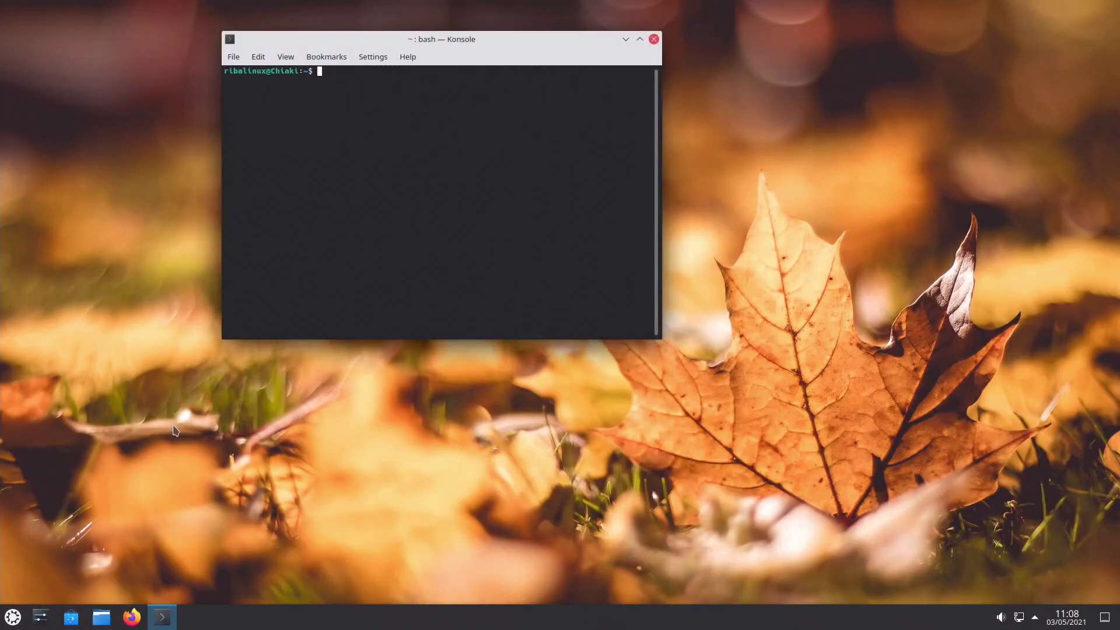
{"action": "left_click", "coordinate": [102, 617]}
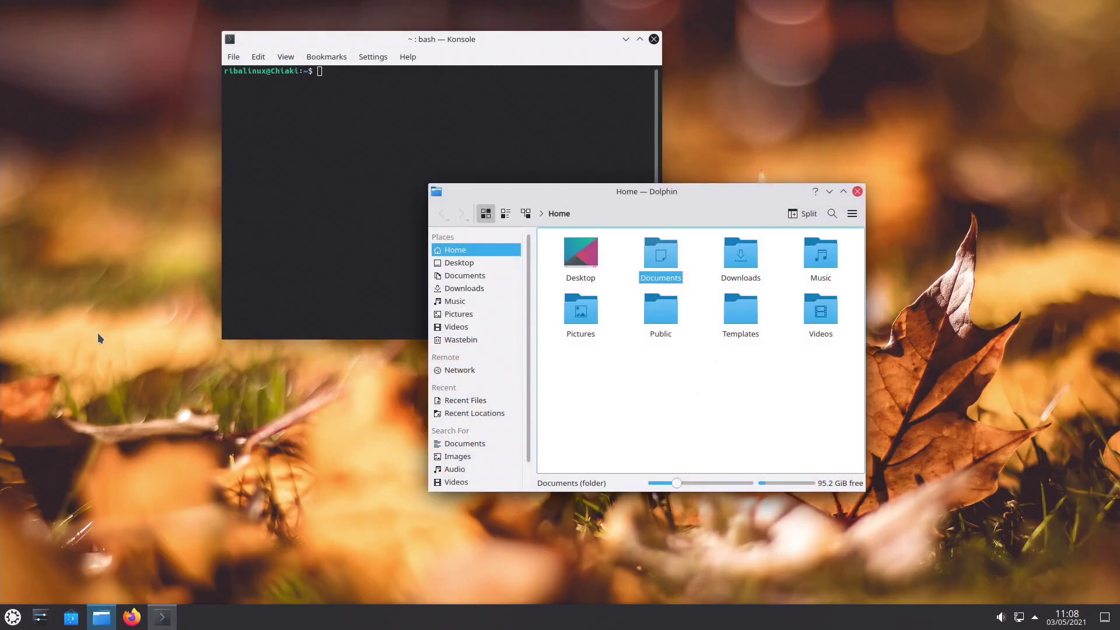
- Cycle between the Dolphin and Konsole windows in the window switcher
{"action": "key", "text": "alt+Tab"}
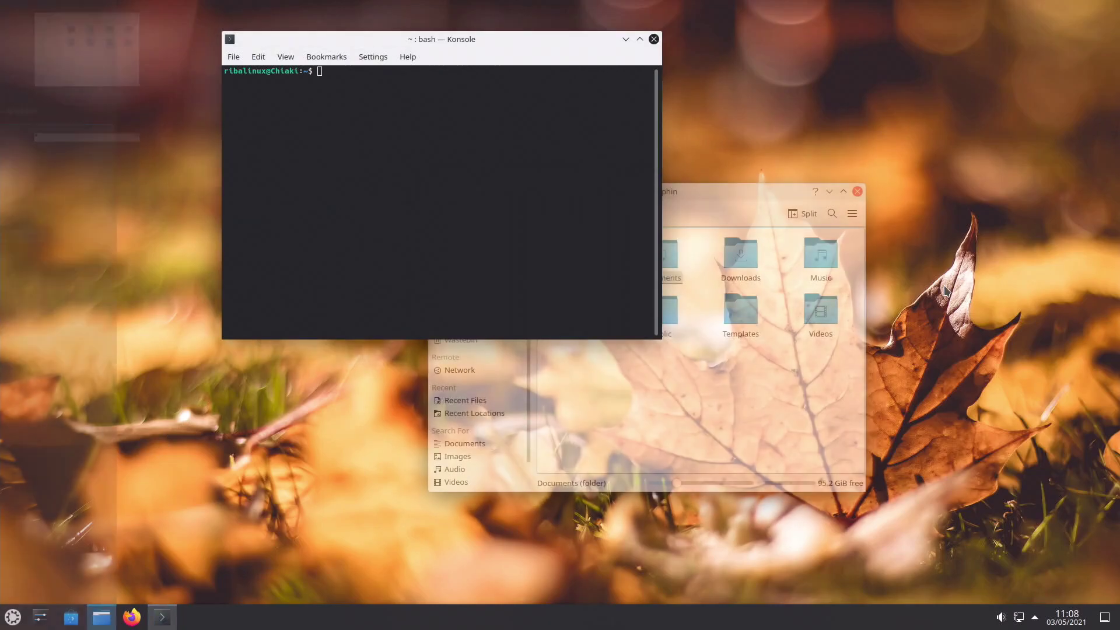
{"action": "key", "text": "alt+Tab"}
{"action": "key", "text": "alt+Tab"}
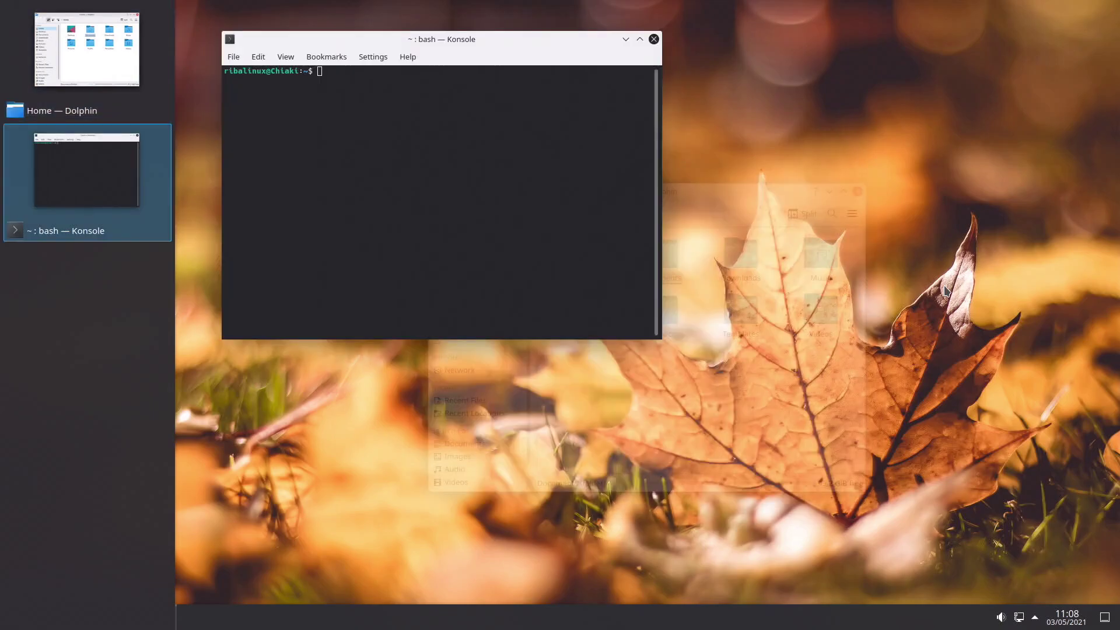
- Tile the Konsole window to the left half of the desktop and the Dolphin window to the right half
{"action": "left_click_drag", "start_coordinate": [441, 47], "coordinate": [1, 246]}
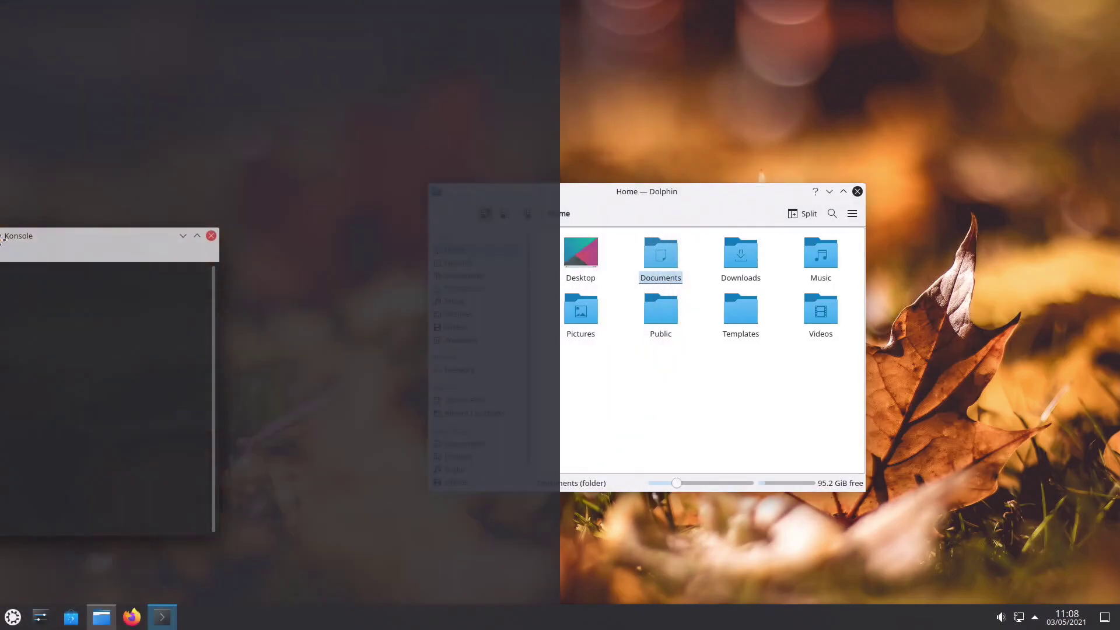
{"action": "left_click", "coordinate": [626, 193]}
{"action": "left_click_drag", "start_coordinate": [626, 194], "coordinate": [1119, 245]}
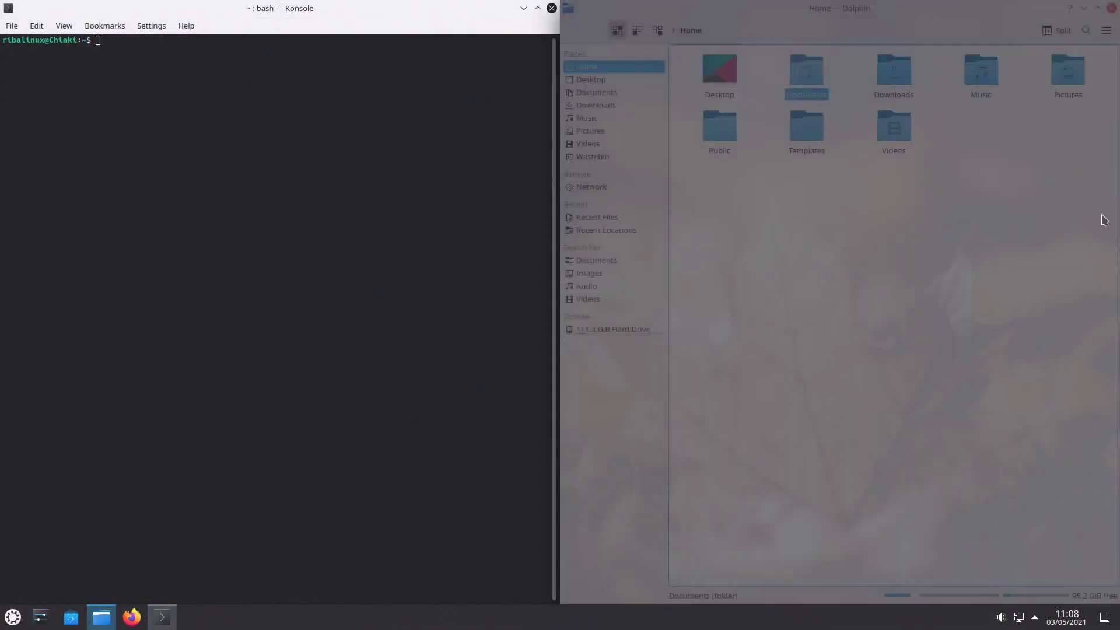
- Snap the Dolphin window to the upper, left and lower parts of the desktop and back to the right half
{"action": "key", "text": "super+Up"}
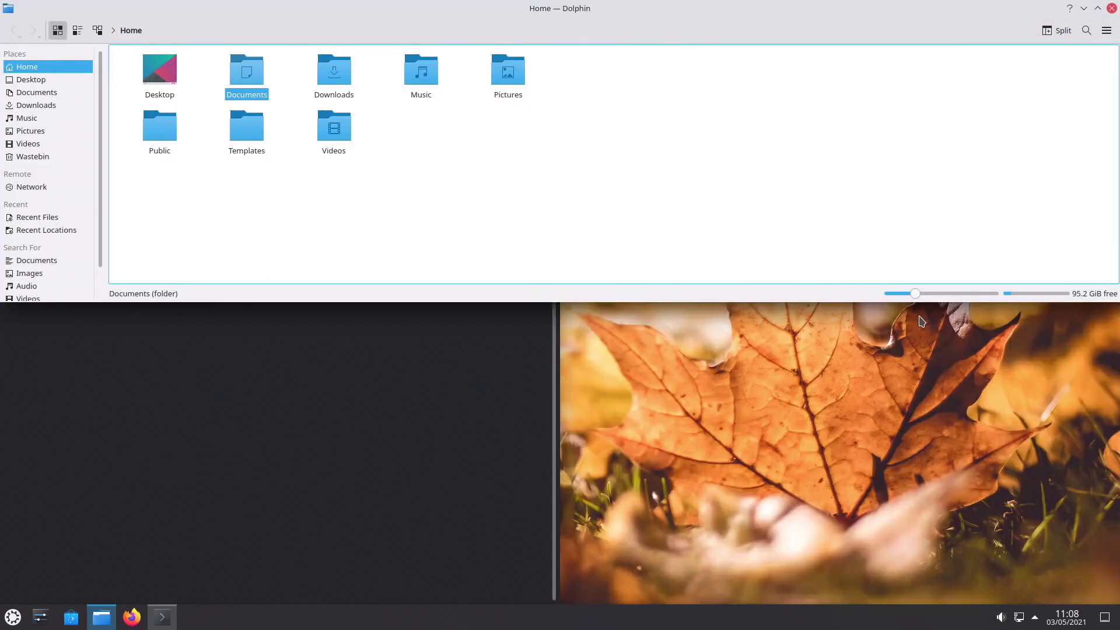
{"action": "key", "text": "super+Left"}
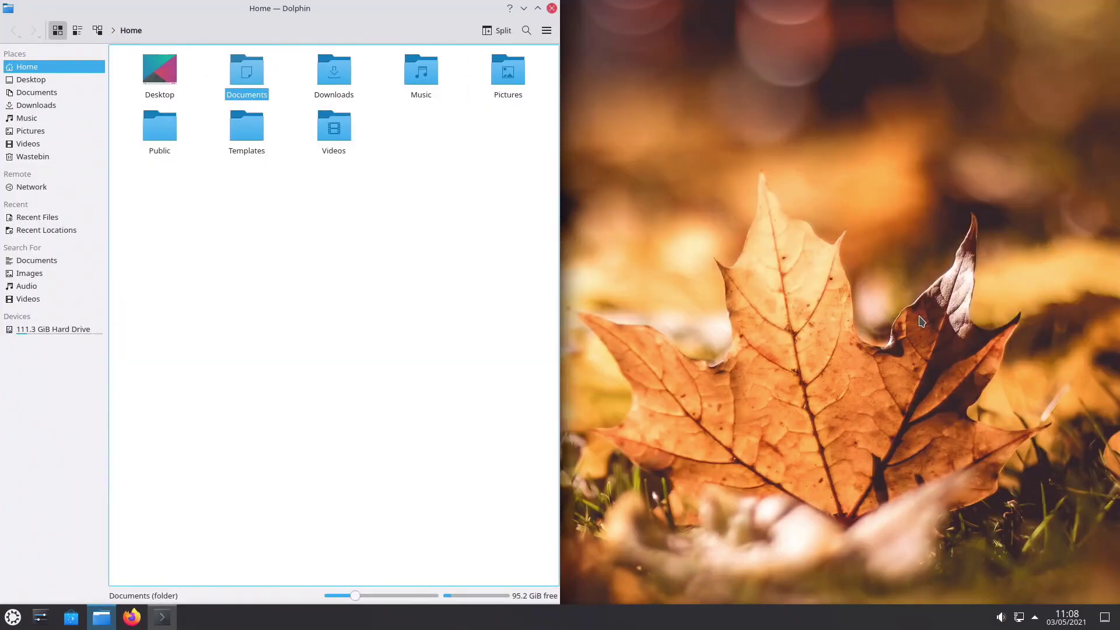
{"action": "key", "text": "super+Down"}
{"action": "key", "text": "super+Right"}
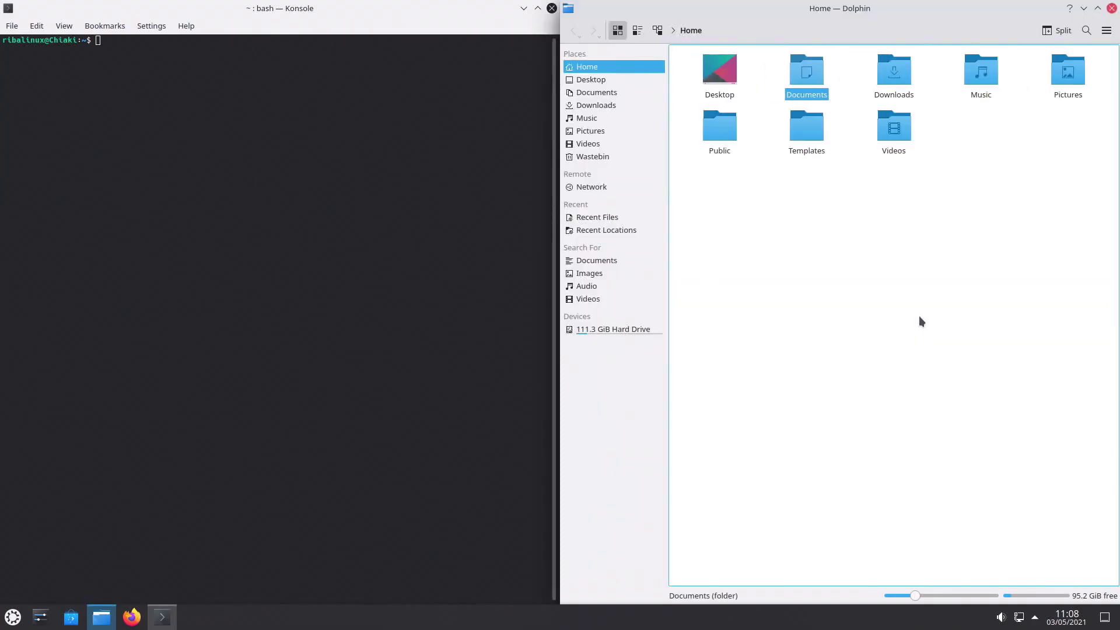
- Release Dolphin and Konsole from tiling, close Konsole, and move the Dolphin window near the desktop's upper centre
{"action": "left_click_drag", "start_coordinate": [963, 16], "coordinate": [618, 209]}
{"action": "left_click_drag", "start_coordinate": [390, 12], "coordinate": [492, 72]}
{"action": "left_click", "coordinate": [603, 80]}
{"action": "left_click_drag", "start_coordinate": [604, 205], "coordinate": [535, 106]}
{"action": "left_click_drag", "start_coordinate": [487, 397], "coordinate": [483, 396]}
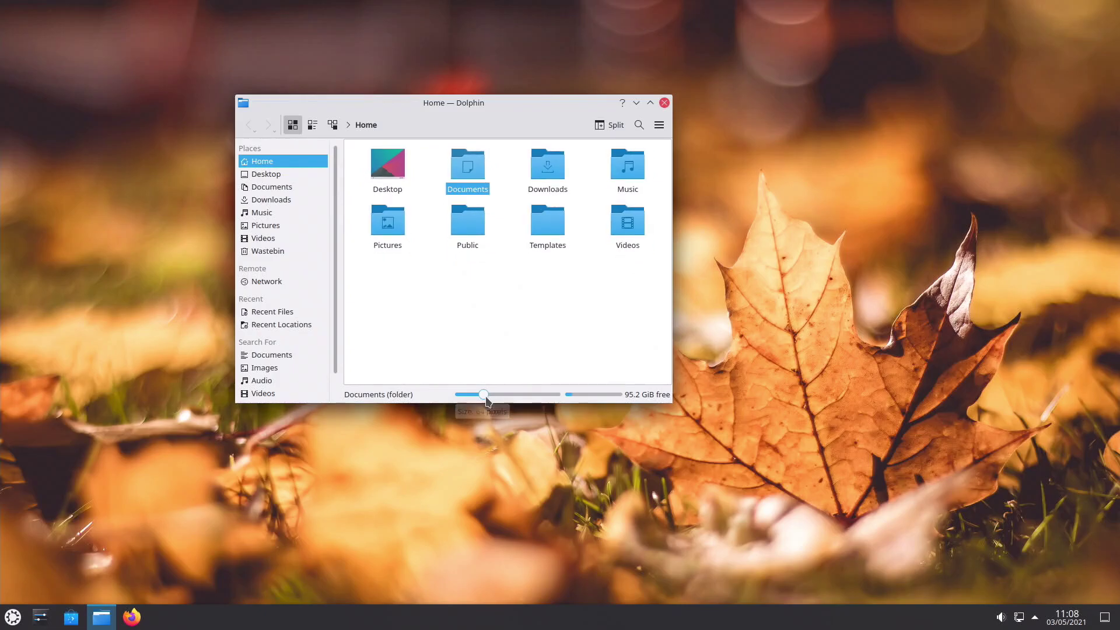
- Look through Dolphin's application menu and its file search bar, and close both
{"action": "left_click", "coordinate": [659, 125]}
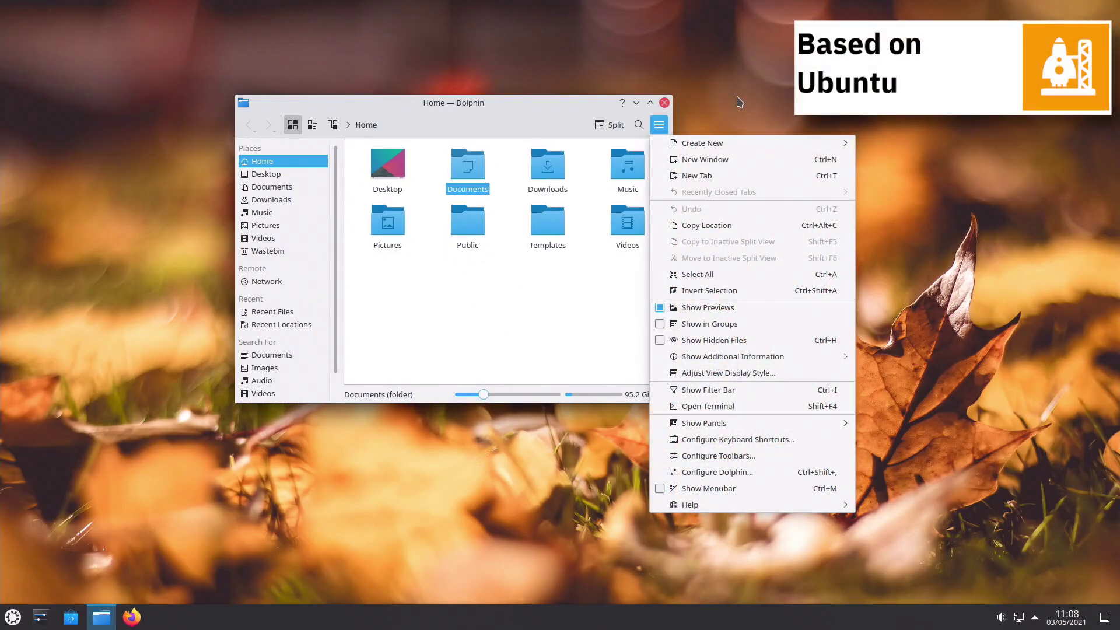
{"action": "left_click", "coordinate": [661, 126]}
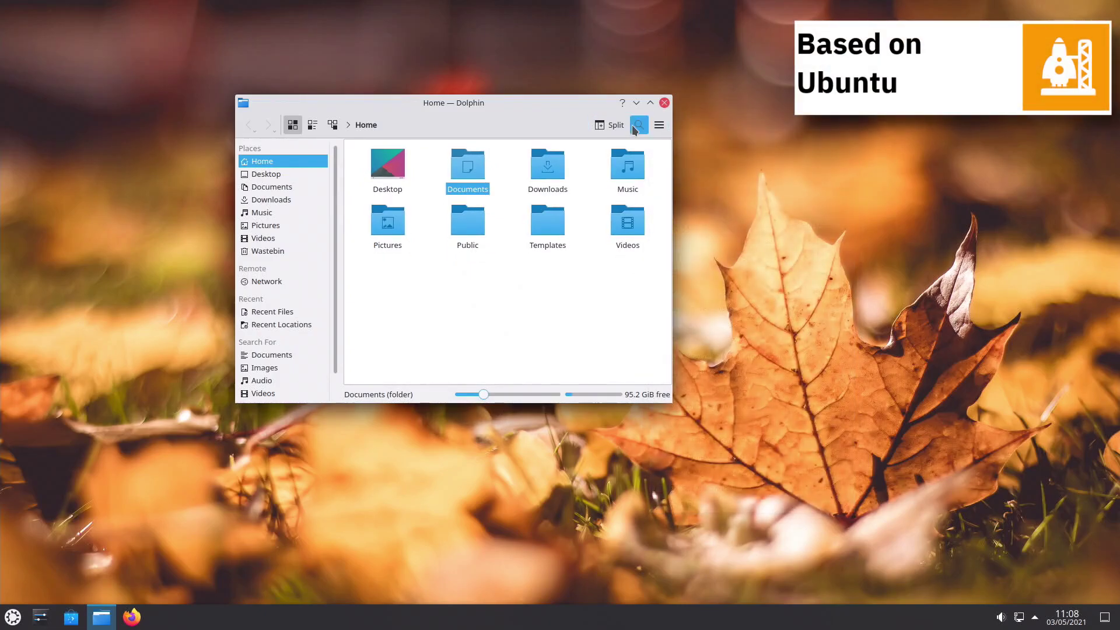
{"action": "left_click", "coordinate": [636, 129]}
{"action": "left_click", "coordinate": [639, 125]}
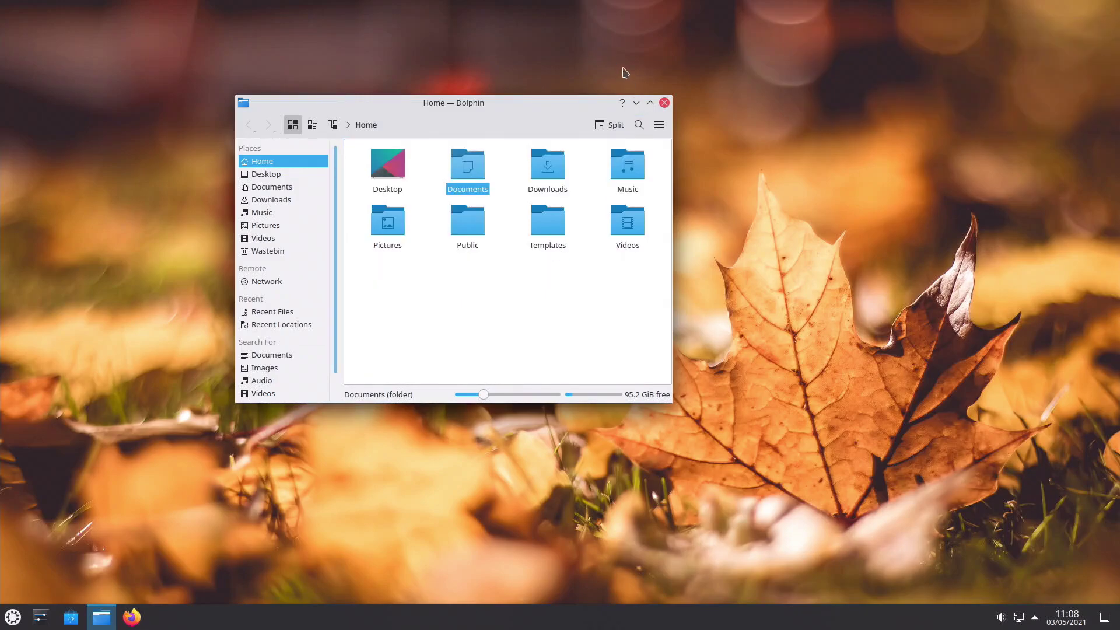
- Try Dolphin's split view and its details and compact view modes, and return to a single icons view
{"action": "left_click", "coordinate": [610, 125]}
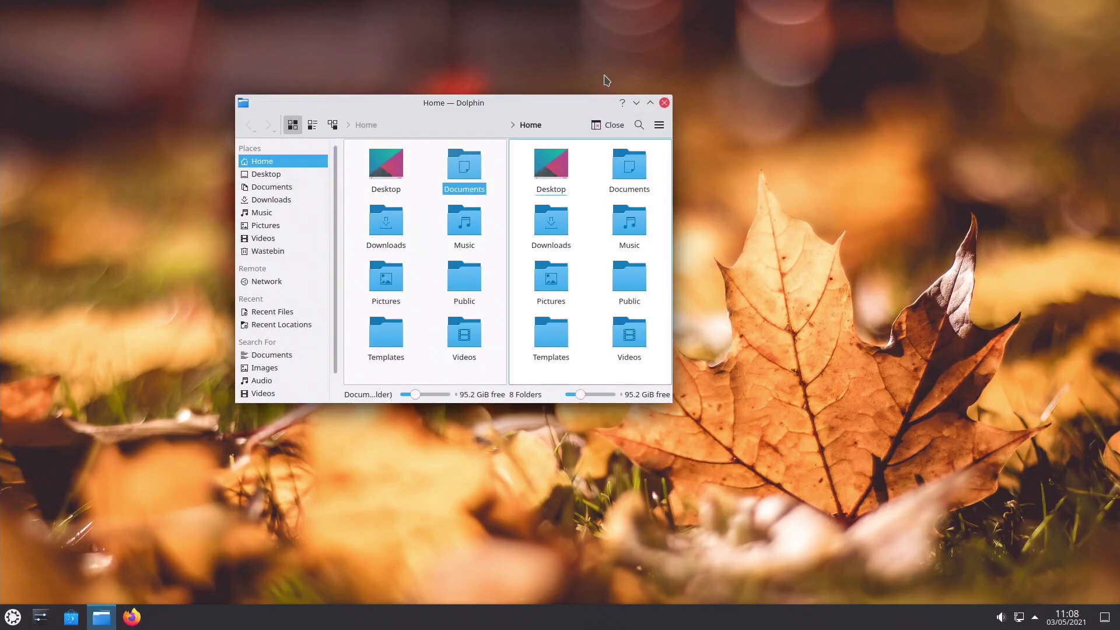
{"action": "left_click", "coordinate": [610, 125]}
{"action": "left_click", "coordinate": [333, 125]}
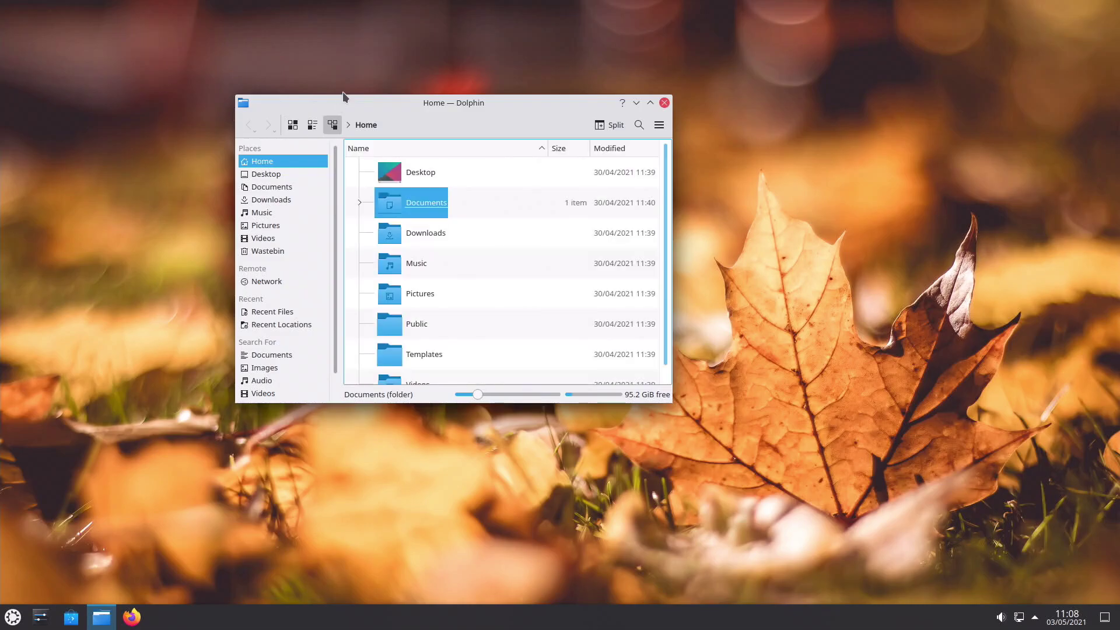
{"action": "left_click", "coordinate": [313, 125]}
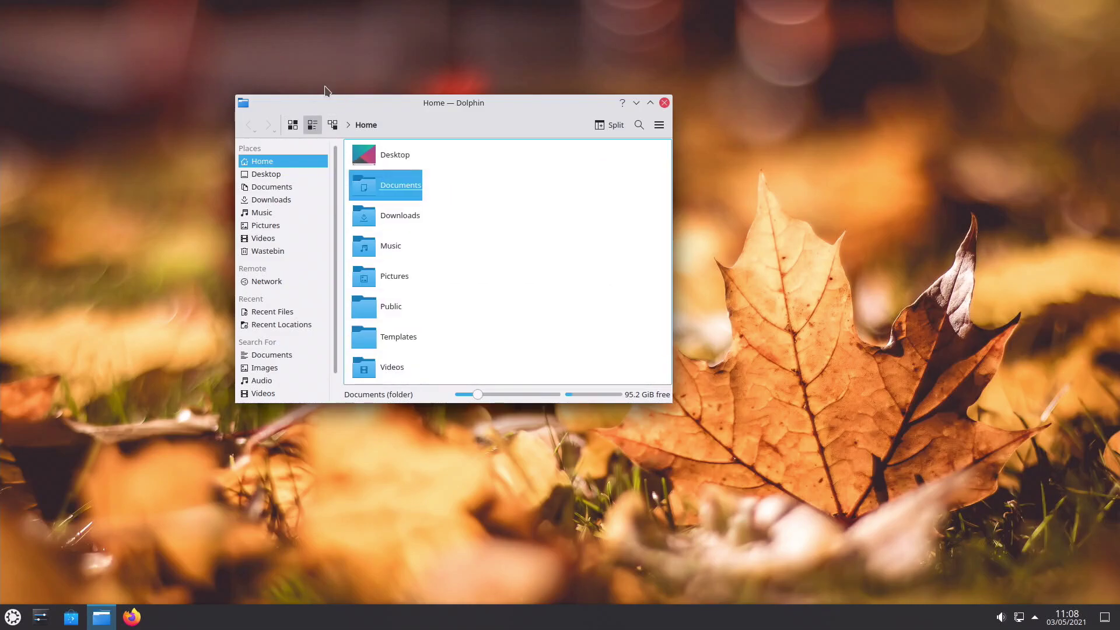
{"action": "left_click", "coordinate": [294, 123]}
- Maximise and restore the Dolphin window, minimise it, and bring it back from the taskbar
{"action": "left_click", "coordinate": [649, 102]}
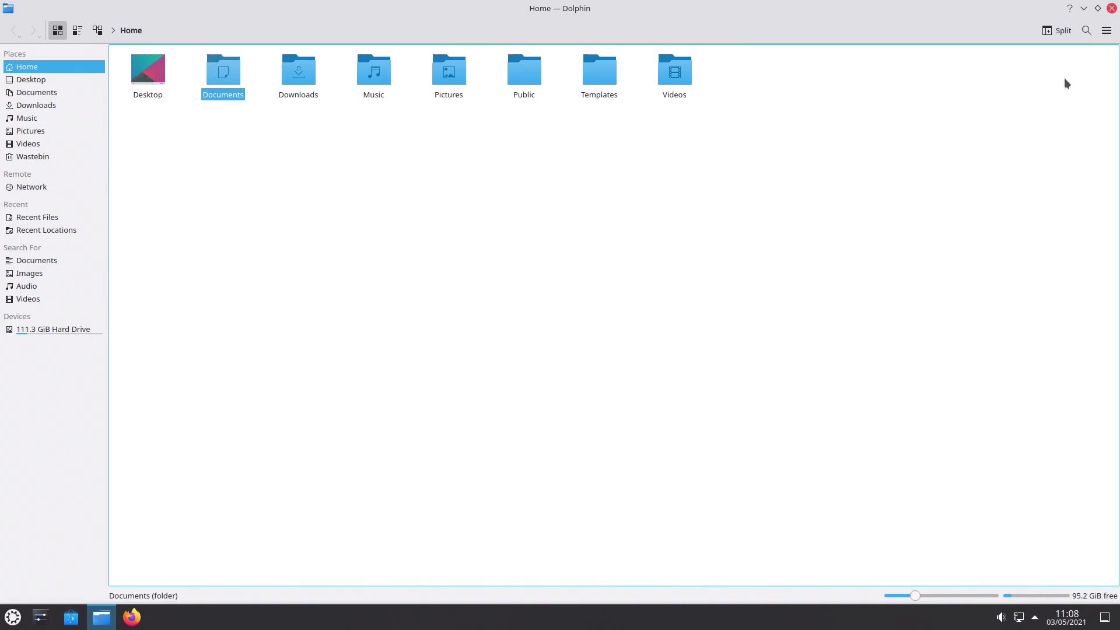
{"action": "left_click", "coordinate": [1098, 9]}
{"action": "left_click", "coordinate": [636, 103]}
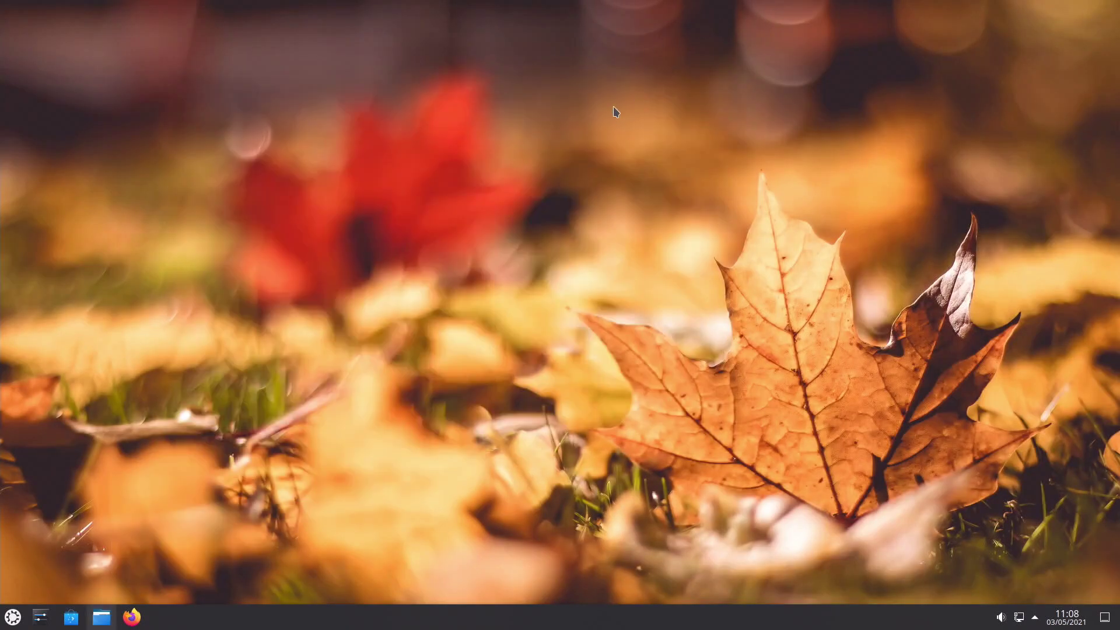
{"action": "left_click", "coordinate": [99, 619]}
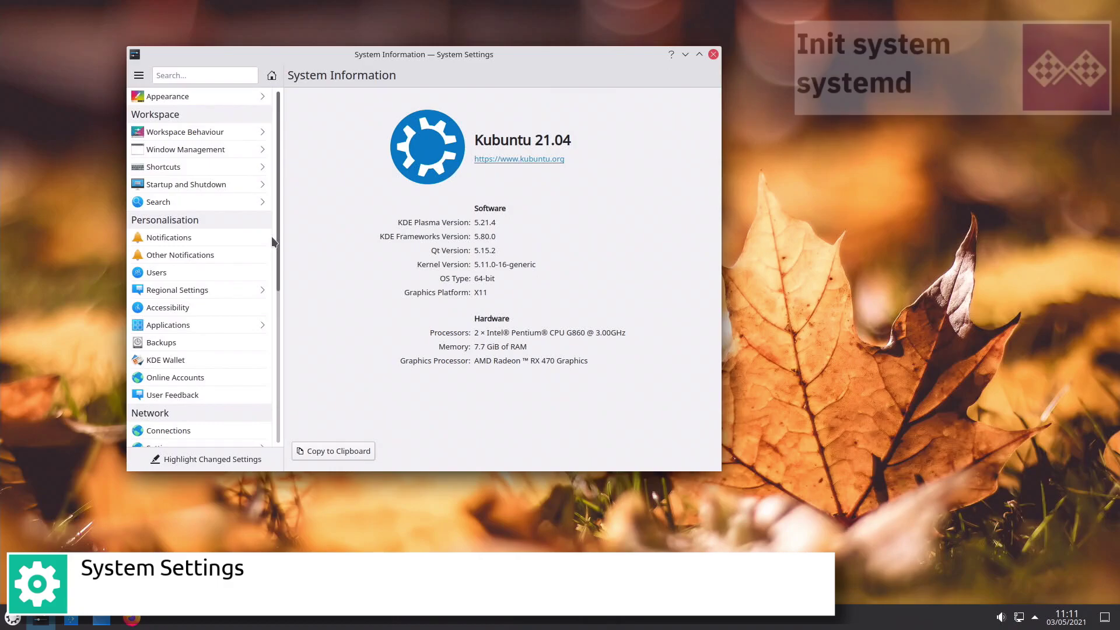
- Browse the list of setting categories in System Settings
{"action": "scroll", "coordinate": [274, 242], "scroll_direction": "down", "scroll_amount": 2}
{"action": "scroll", "coordinate": [273, 242], "scroll_direction": "down", "scroll_amount": 5}
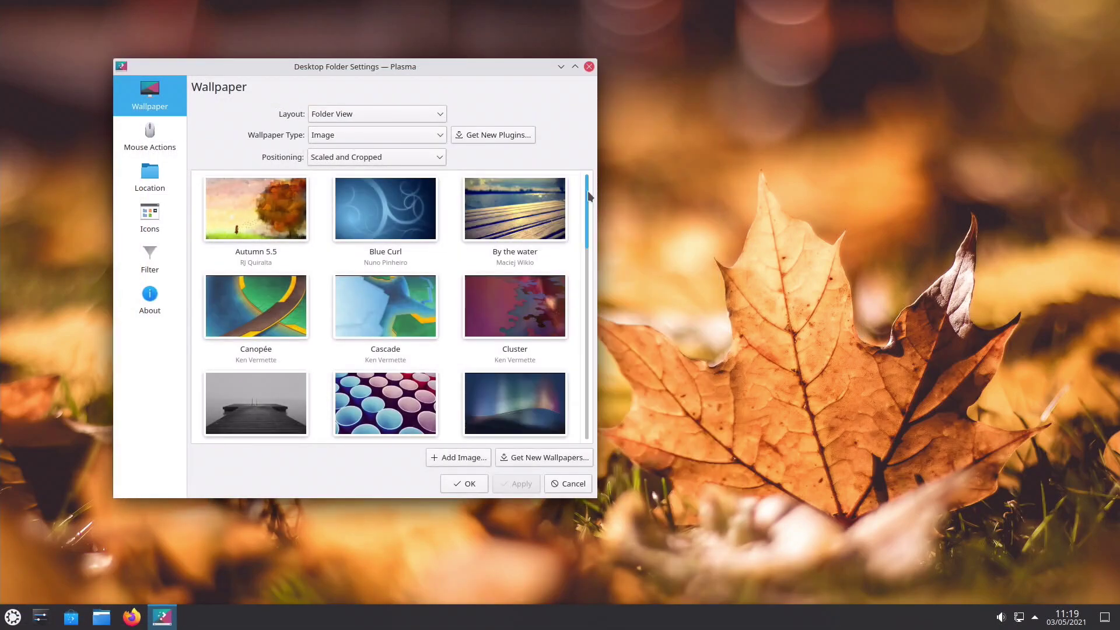
- Browse the available wallpapers in the desktop folder settings, and look through the Mouse Actions, Location, Icons, Filter and About pages
{"action": "scroll", "coordinate": [588, 194], "scroll_direction": "down", "scroll_amount": 5}
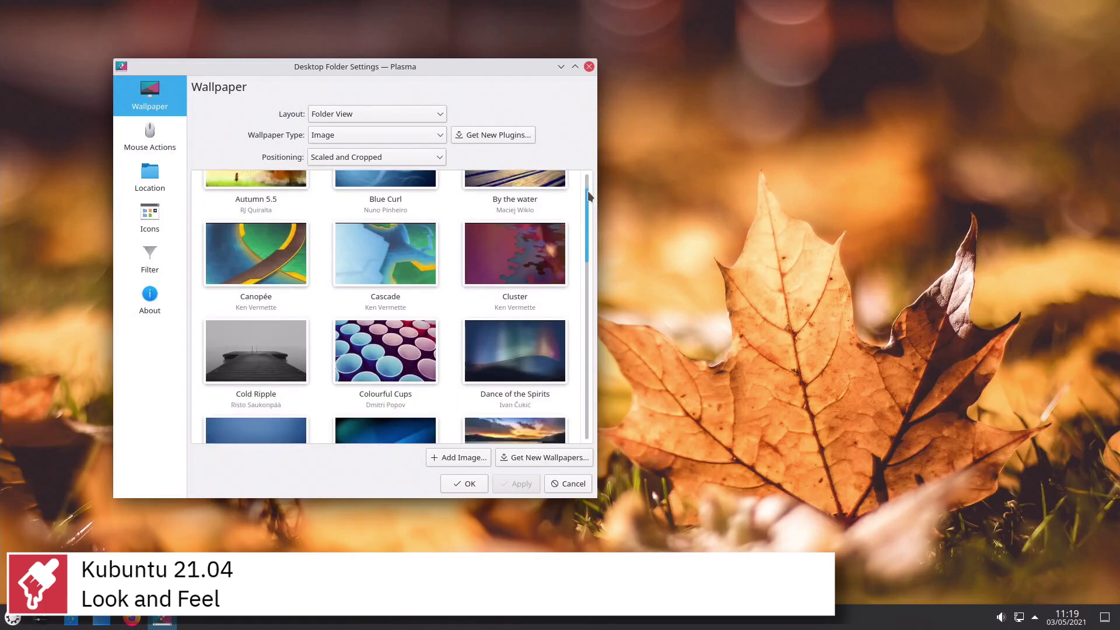
{"action": "scroll", "coordinate": [588, 192], "scroll_direction": "down", "scroll_amount": 4}
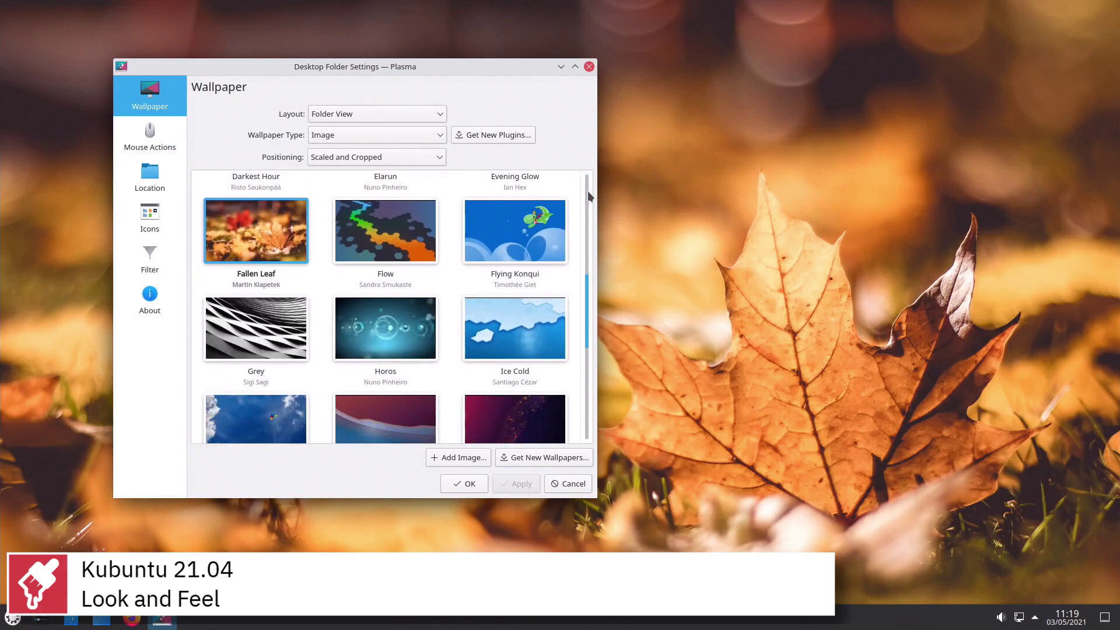
{"action": "scroll", "coordinate": [588, 196], "scroll_direction": "down", "scroll_amount": 4}
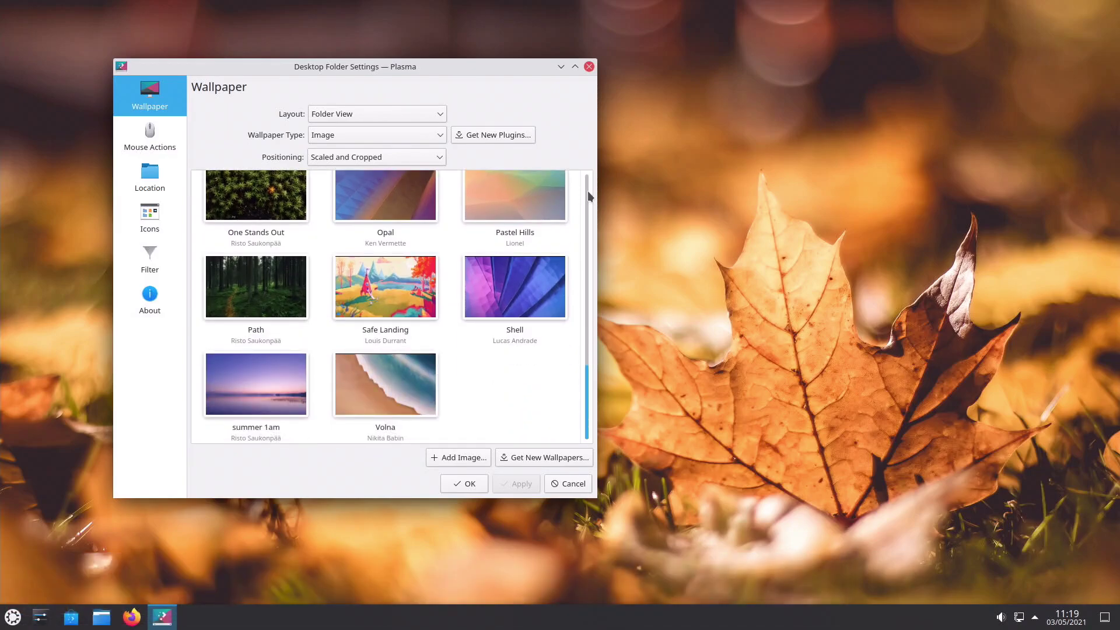
{"action": "left_click", "coordinate": [150, 139]}
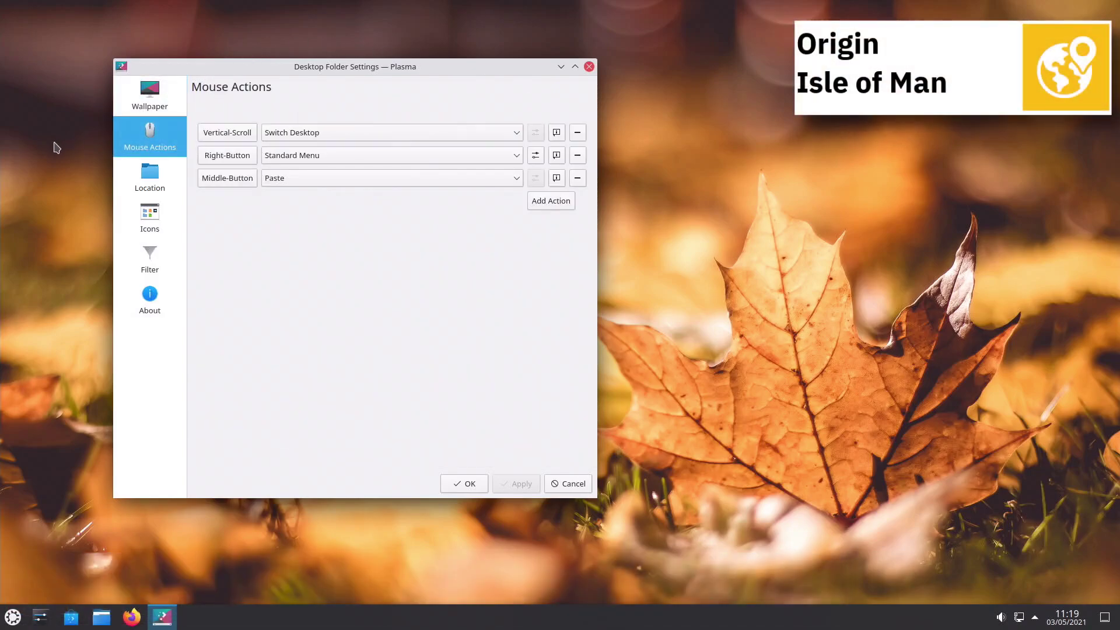
{"action": "left_click", "coordinate": [119, 185]}
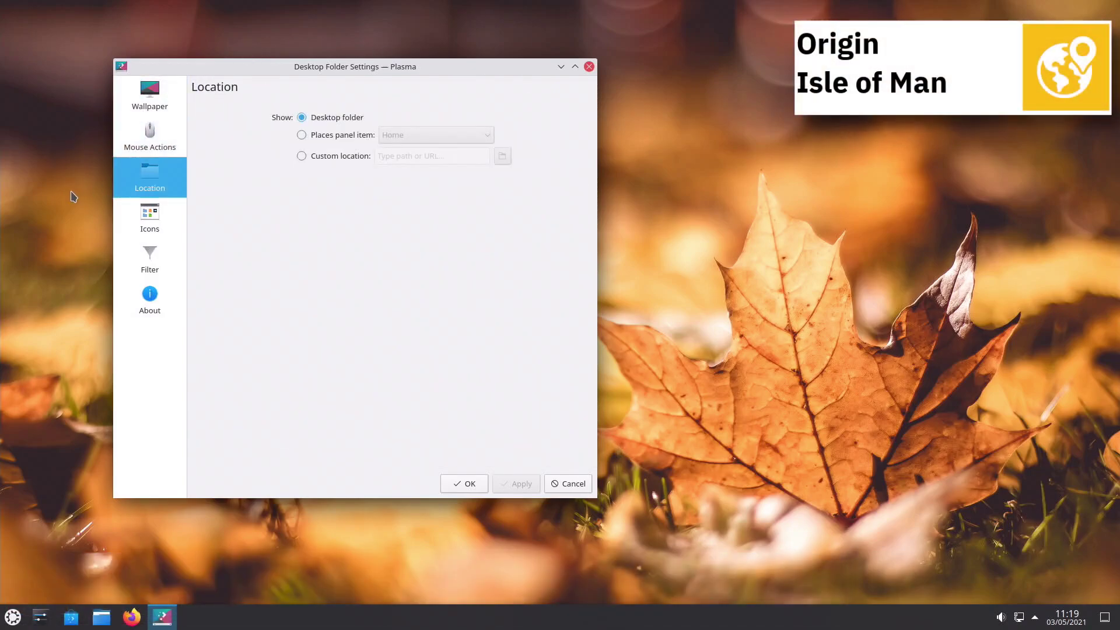
{"action": "left_click", "coordinate": [132, 219]}
{"action": "left_click", "coordinate": [133, 264]}
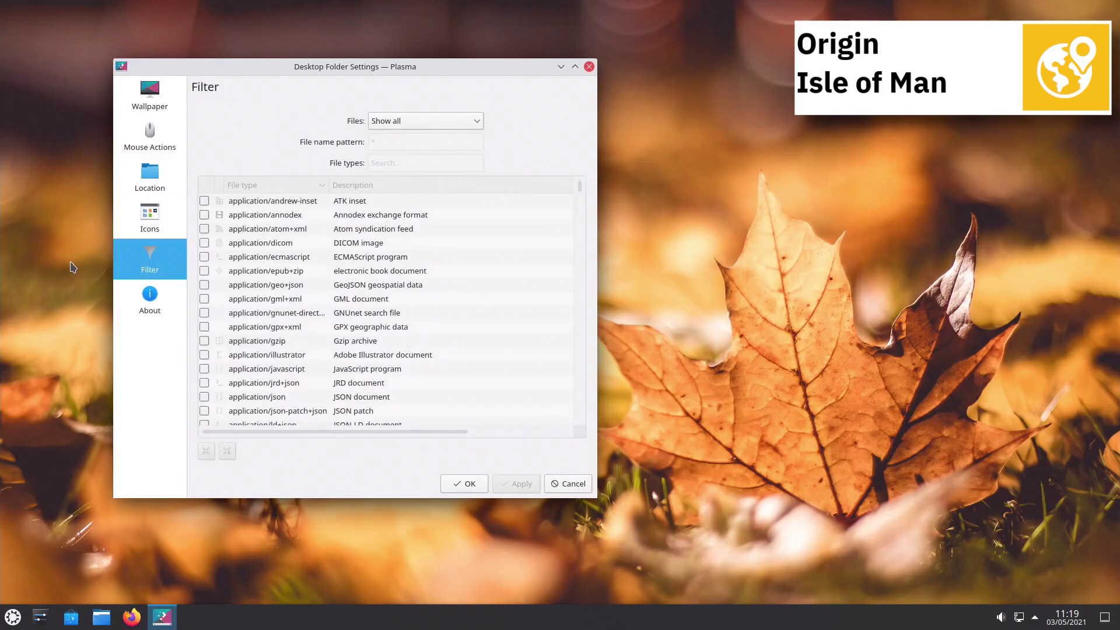
{"action": "left_click", "coordinate": [124, 293]}
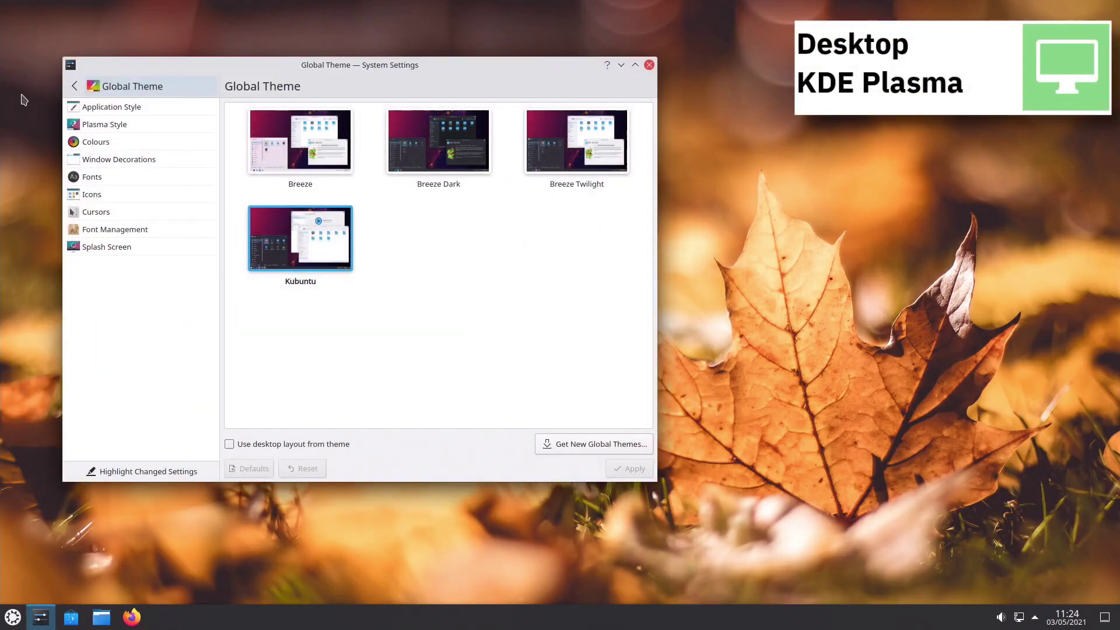
- Look through the Global Theme subpages in System Settings, from Application Style through colours, fonts, icons and cursors to Splash Screen
{"action": "key", "text": "Down"}
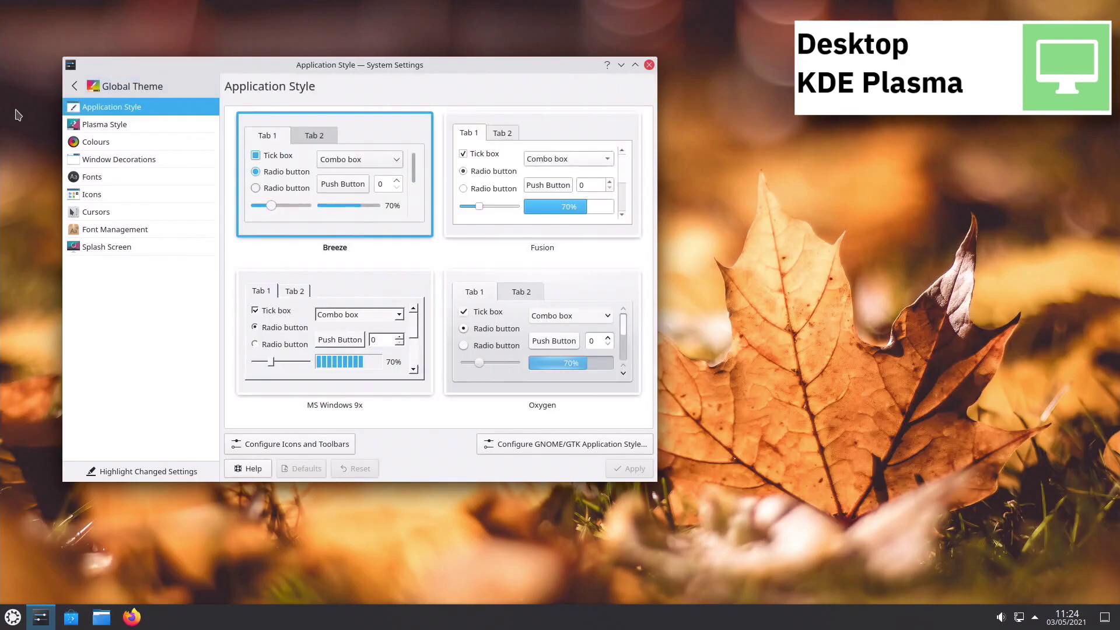
{"action": "key", "text": "Down"}
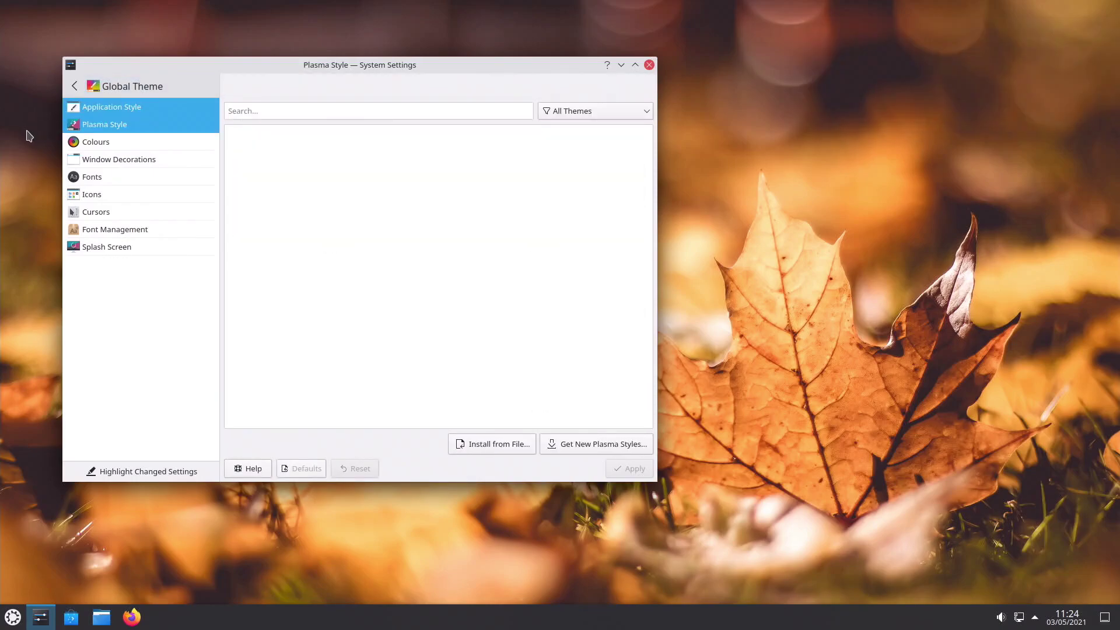
{"action": "key", "text": "Down"}
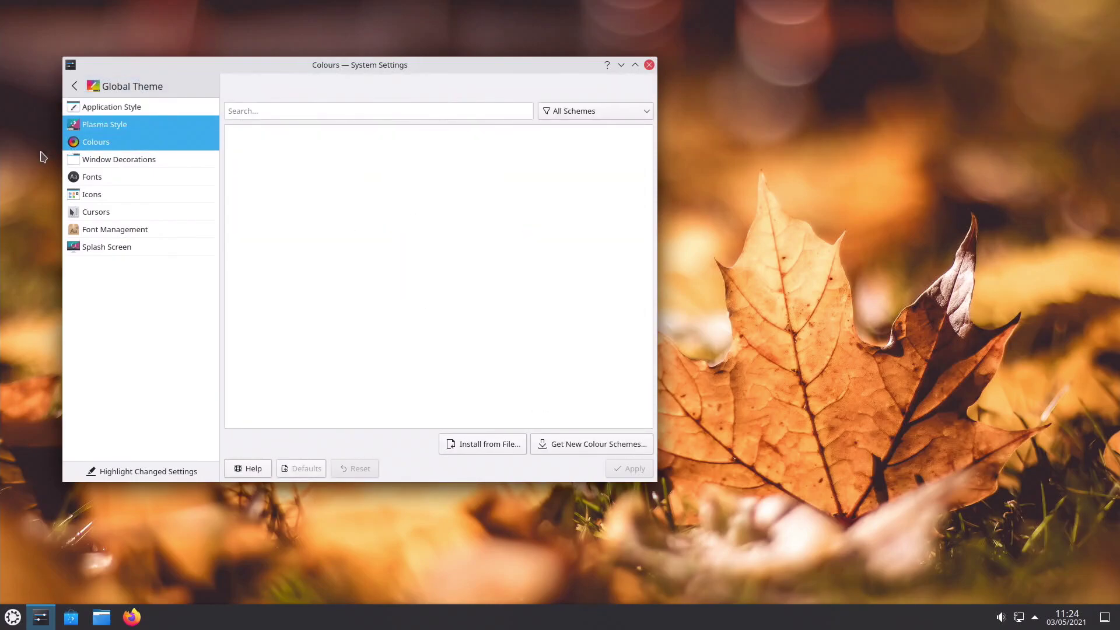
{"action": "key", "text": "Down"}
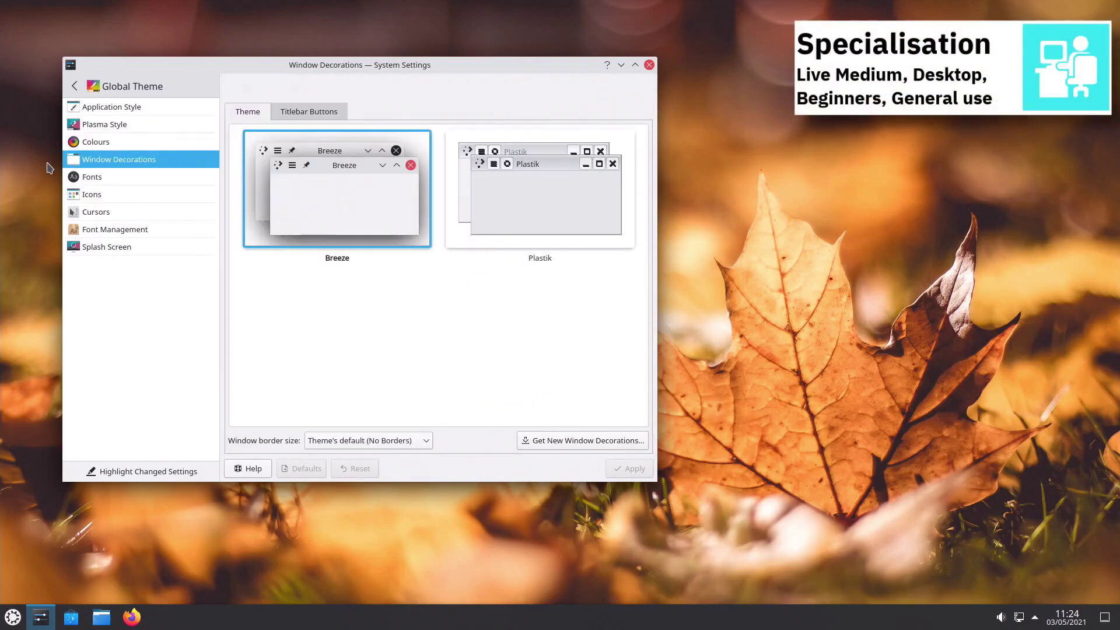
{"action": "left_click", "coordinate": [71, 178]}
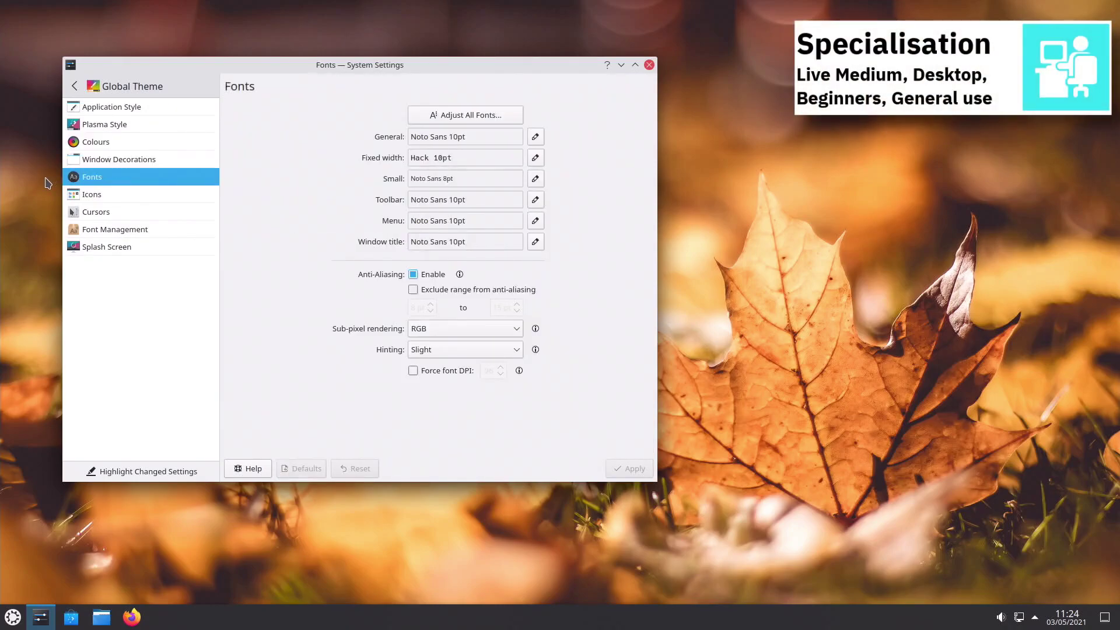
{"action": "left_click", "coordinate": [76, 196]}
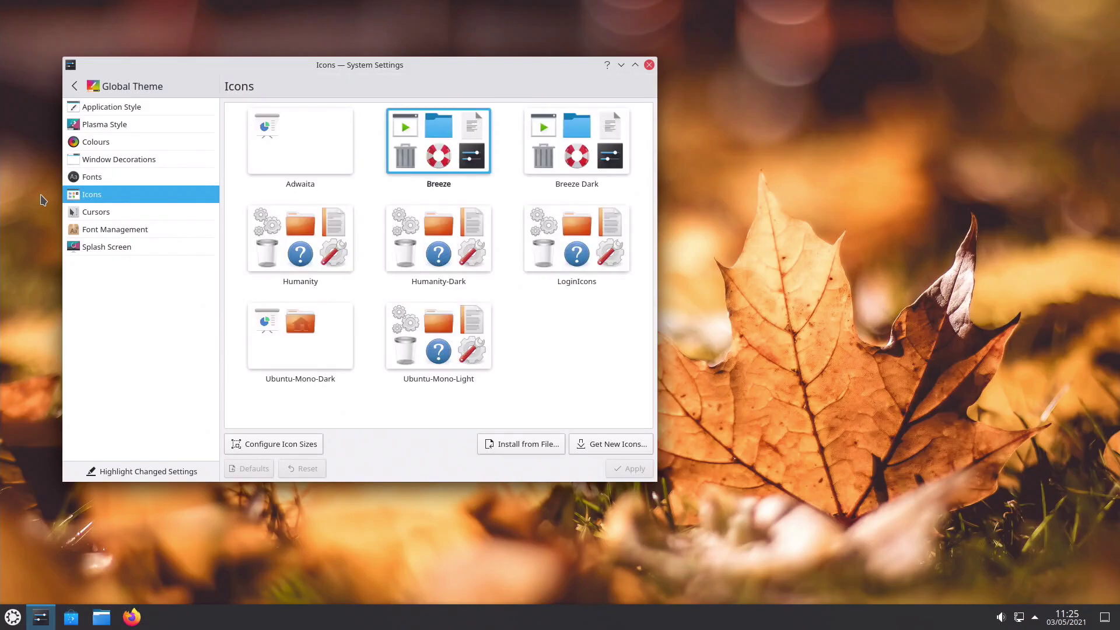
{"action": "left_click", "coordinate": [74, 214]}
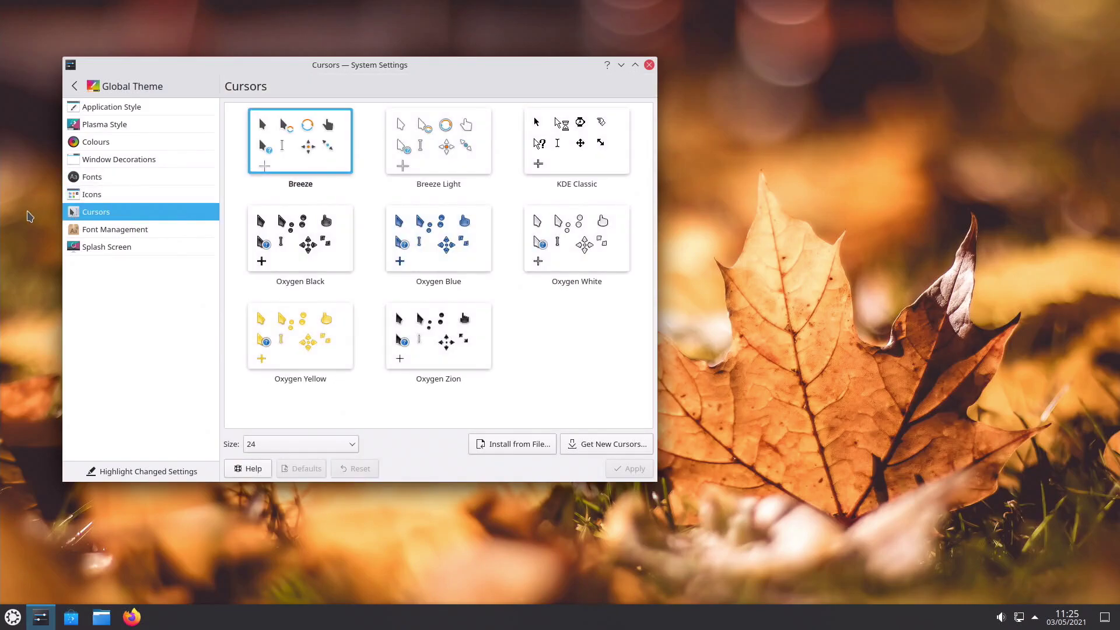
{"action": "left_click", "coordinate": [74, 231]}
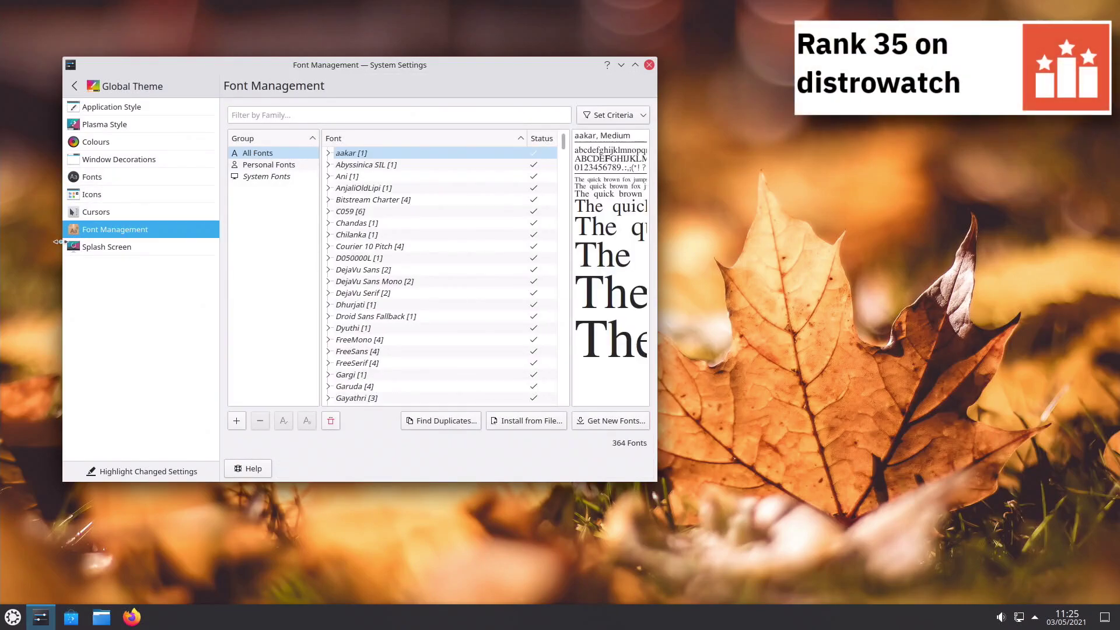
{"action": "left_click", "coordinate": [66, 246]}
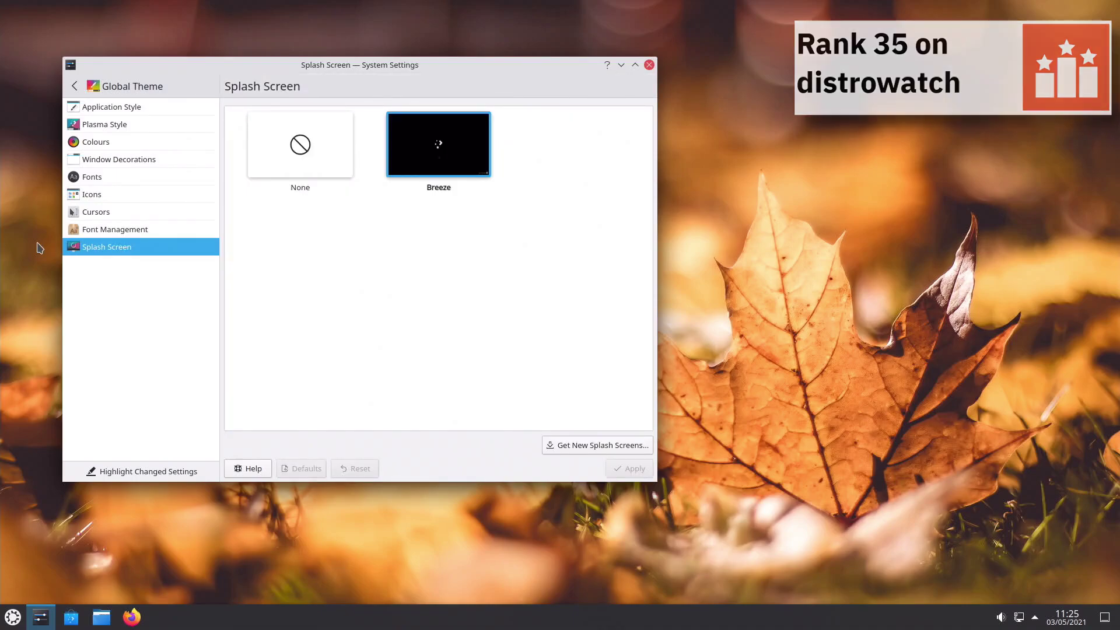
- Open a terminal and install the mc package with "sudo apt install mc", accepting the installation
{"action": "key", "text": "ctrl+alt+t"}
{"action": "type", "text": "sudo apt install mc"}
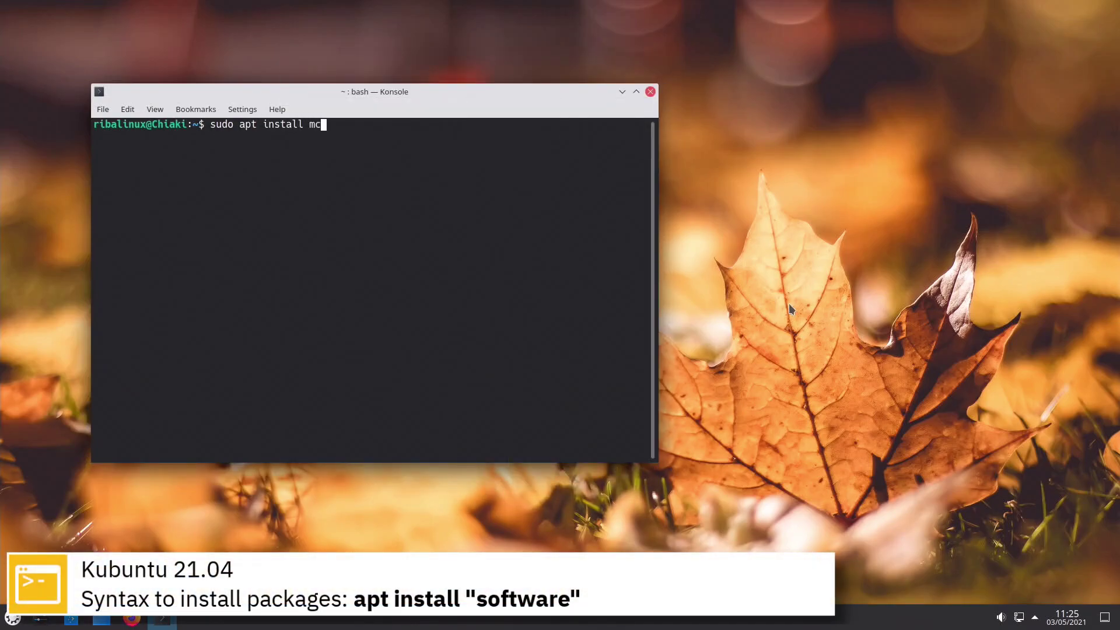
{"action": "key", "text": "Return"}
{"action": "type", "text": "y"}
{"action": "key", "text": "Return"}
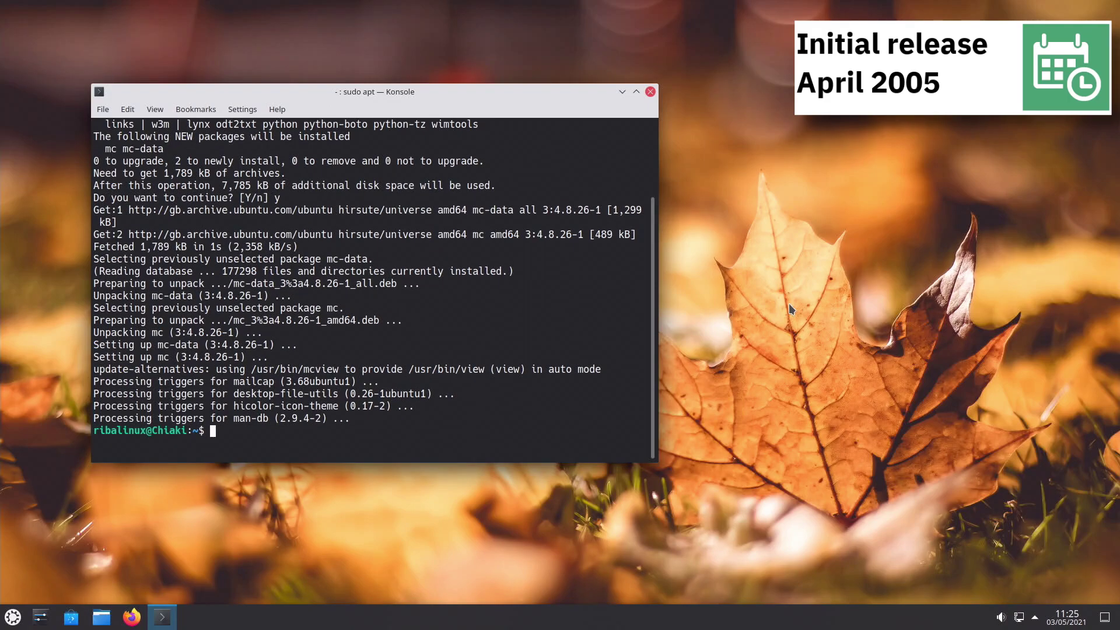
- Clear the terminal and install Spotify as a snap with "sudo snap install spotify"
{"action": "key", "text": "ctrl+l"}
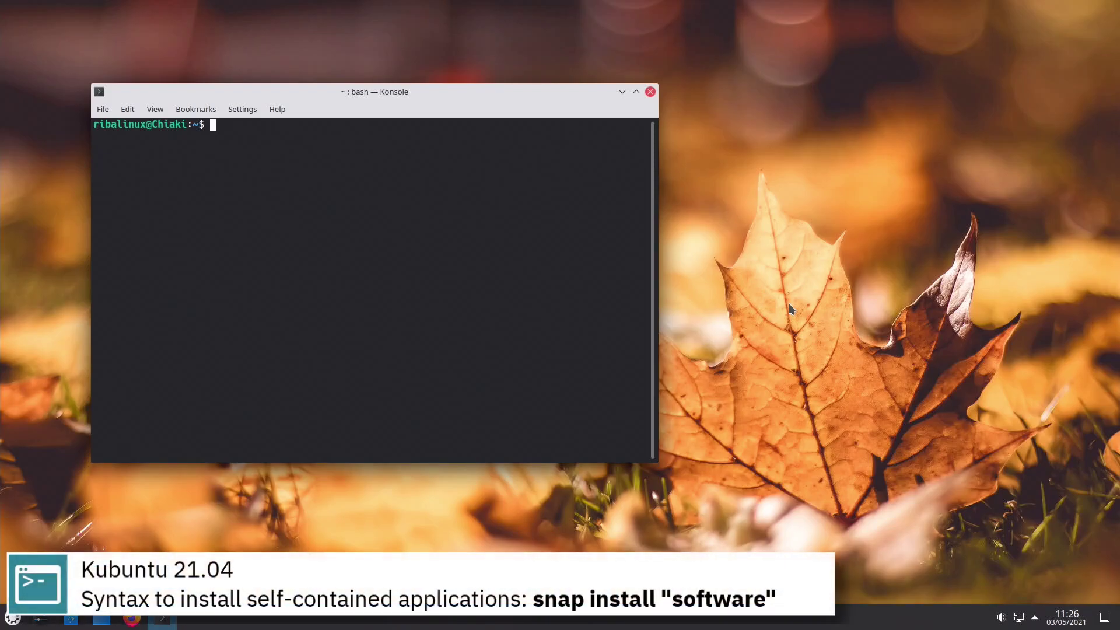
{"action": "type", "text": "sudo snap install spotify"}
{"action": "key", "text": "Return"}
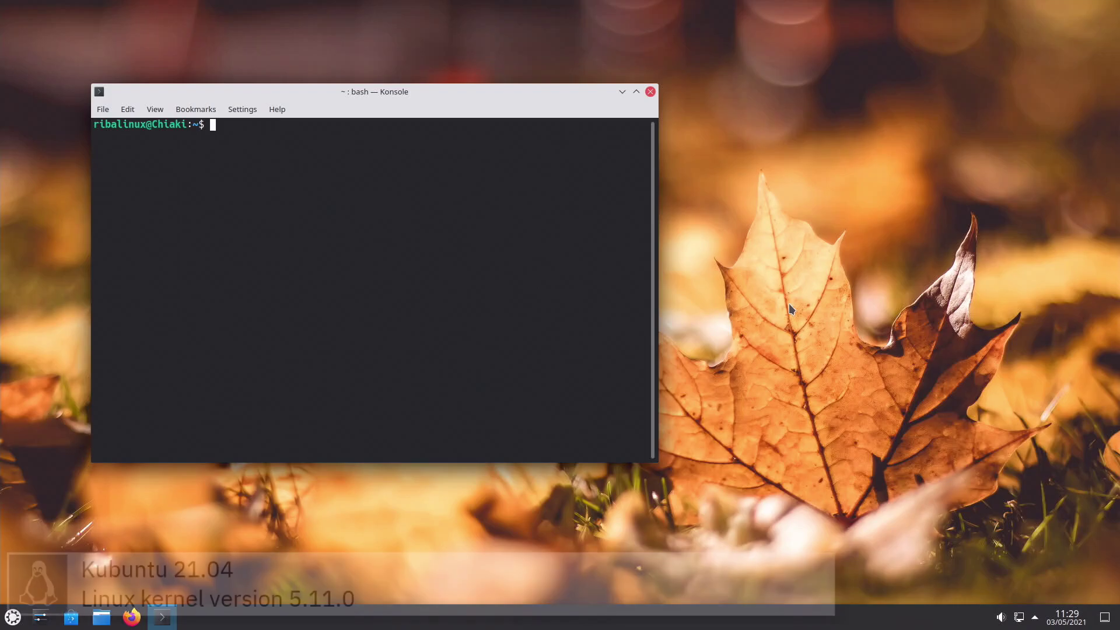
- Show the full kernel and system information in the terminal with "uname -a"
{"action": "type", "text": "name "}
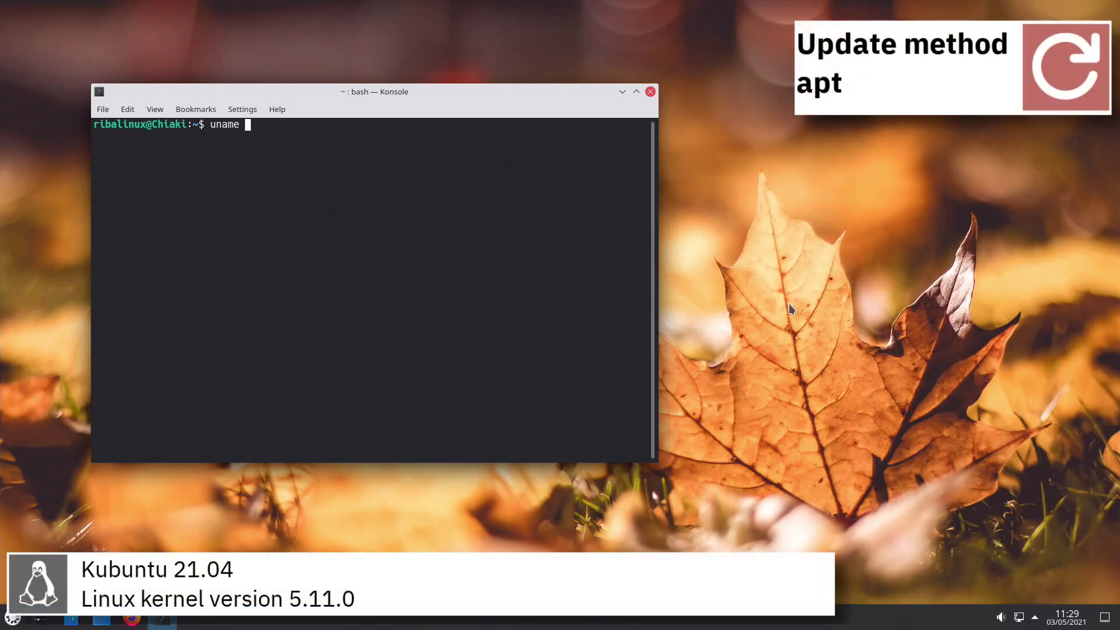
{"action": "type", "text": "-a"}
{"action": "key", "text": "Return"}
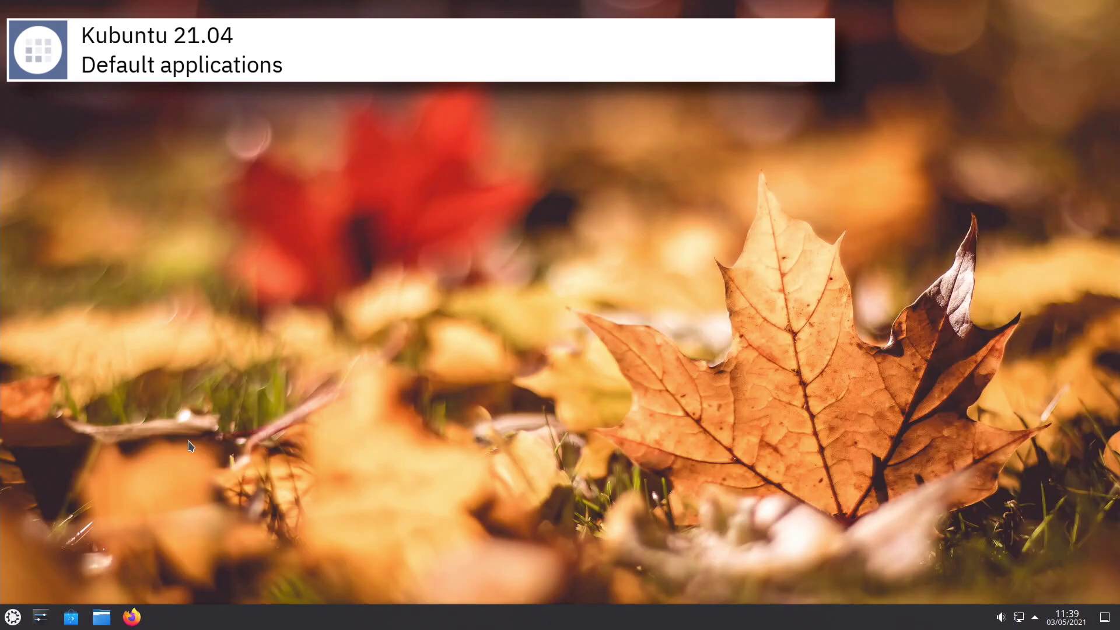
- Look through the board, card and other game categories under Games in the application launcher
{"action": "left_click", "coordinate": [13, 617]}
{"action": "mouse_move", "coordinate": [56, 379]}
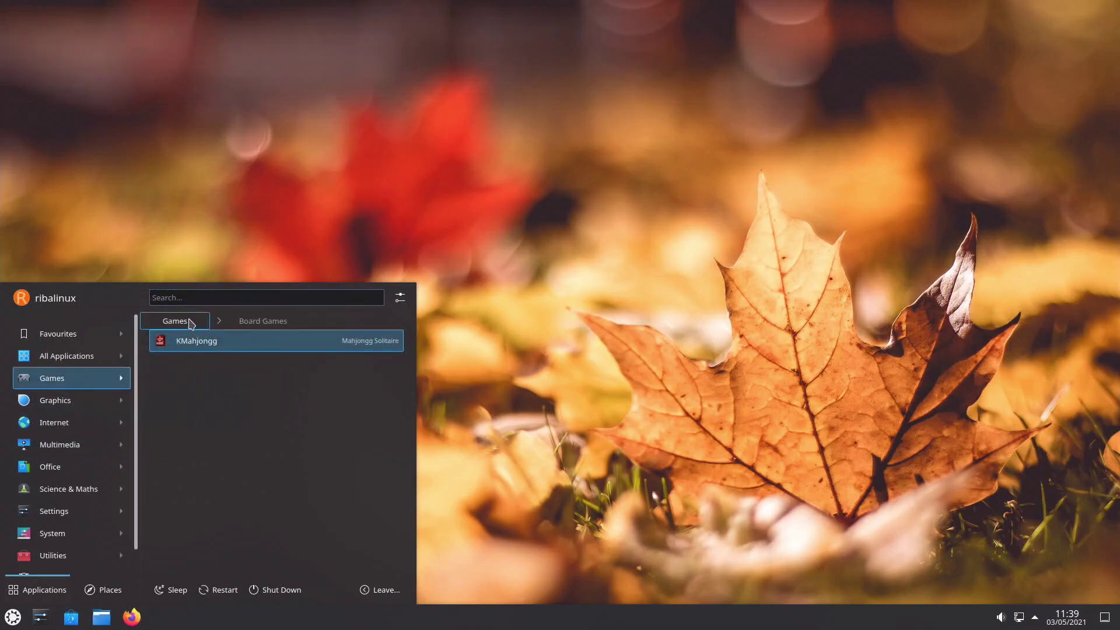
{"action": "left_click", "coordinate": [190, 321]}
{"action": "left_click", "coordinate": [184, 364]}
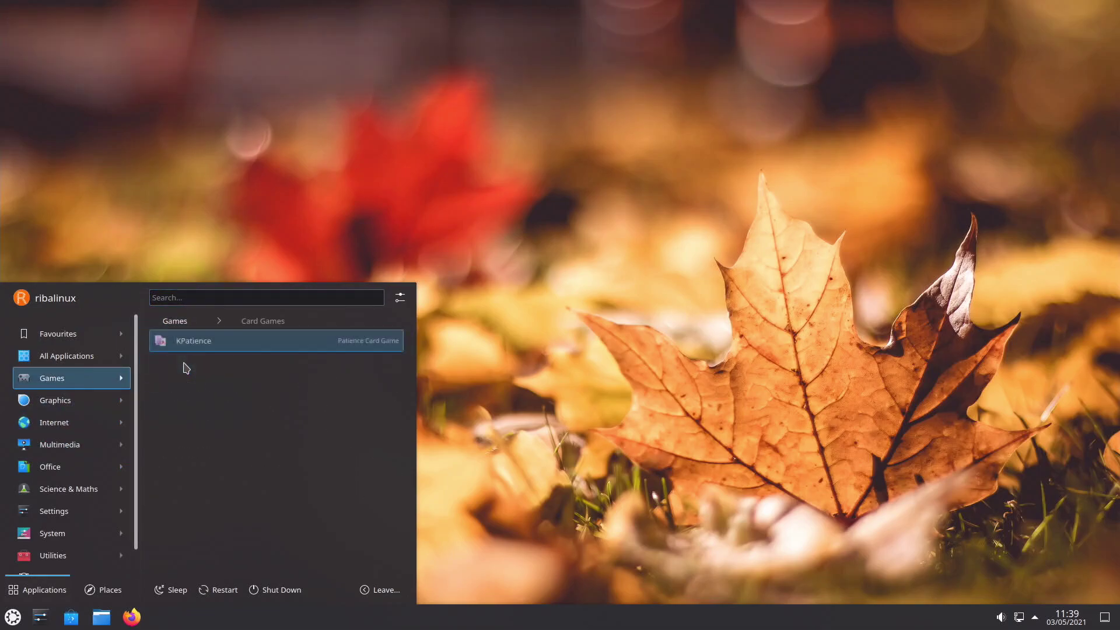
{"action": "left_click", "coordinate": [179, 325]}
{"action": "left_click", "coordinate": [175, 383]}
{"action": "left_click", "coordinate": [174, 322]}
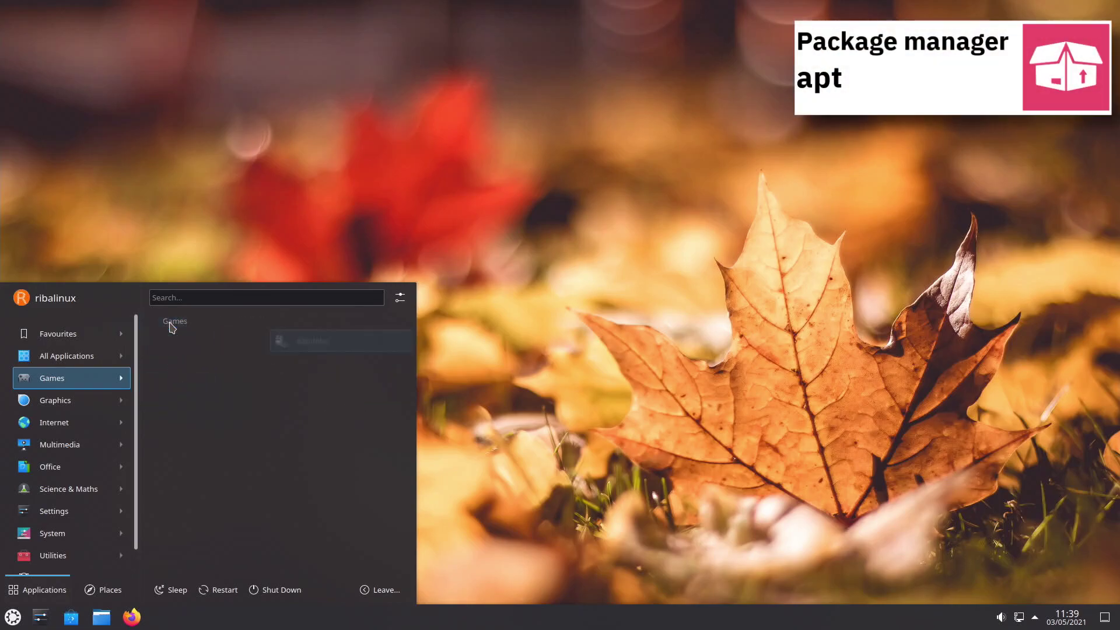
- Launch KMines from the Tactics & Strategy games, try its minefield, and close it
{"action": "left_click", "coordinate": [180, 410]}
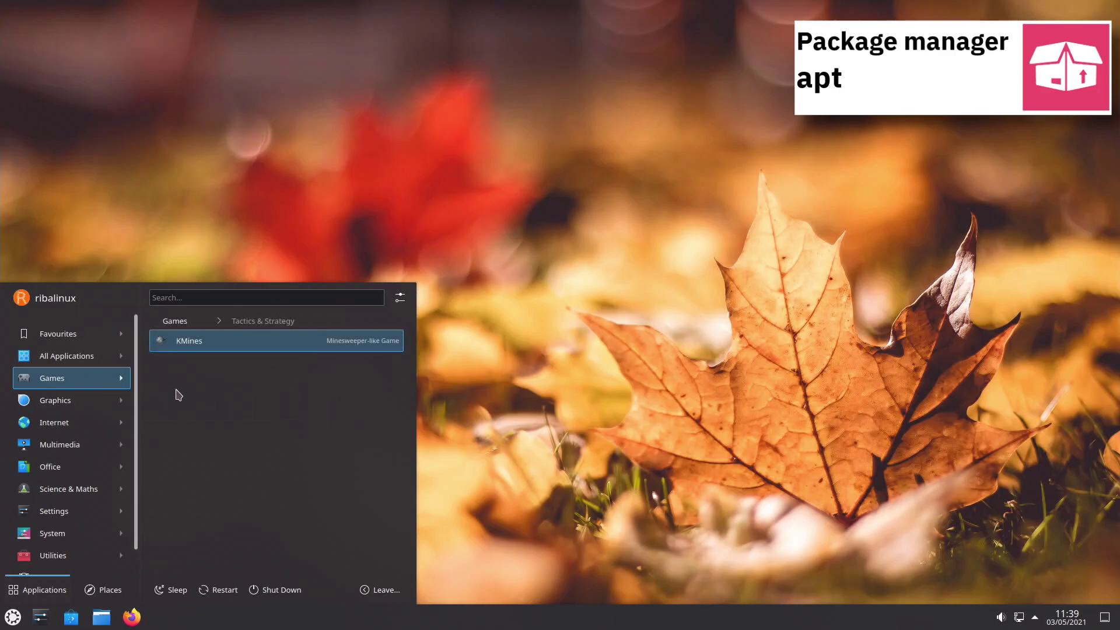
{"action": "left_click", "coordinate": [188, 349]}
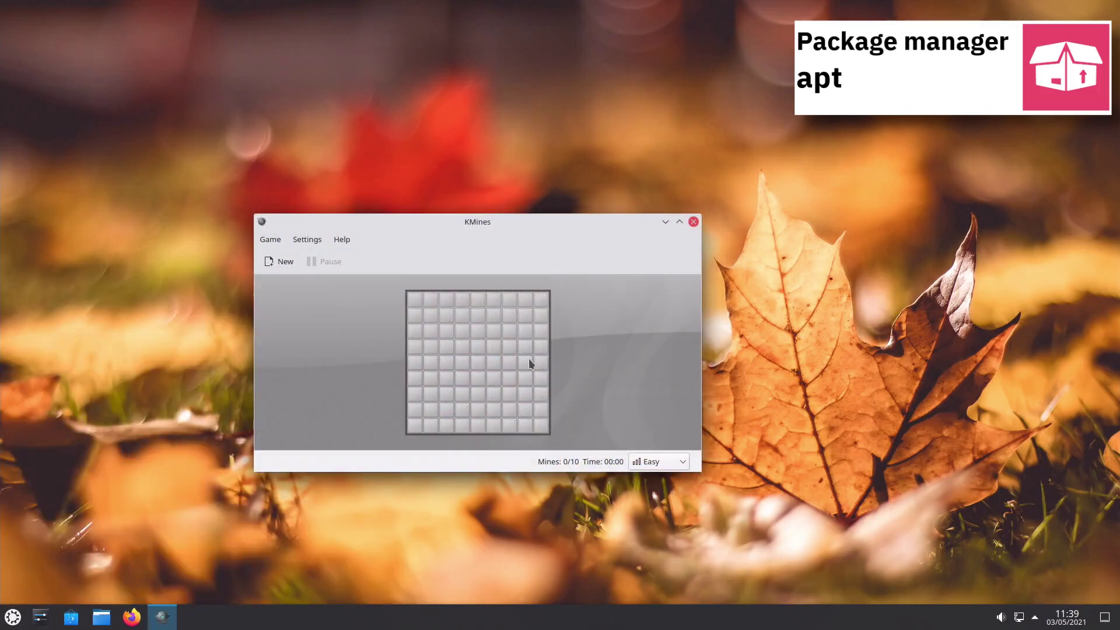
{"action": "left_click", "coordinate": [539, 348]}
{"action": "left_click", "coordinate": [693, 222]}
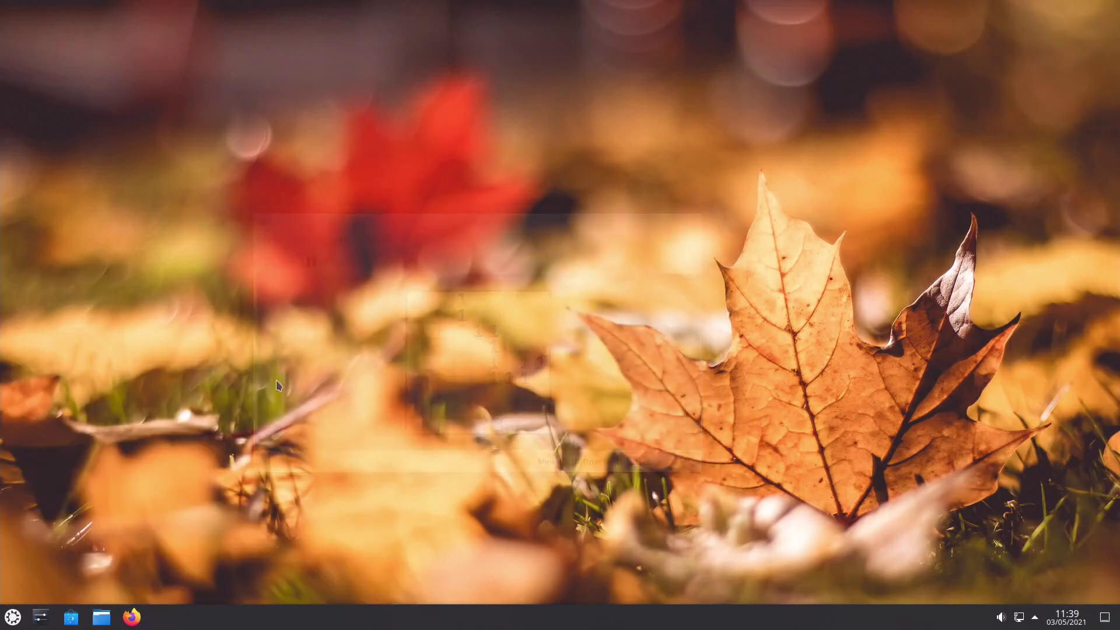
- Launch the Okular document viewer from the Graphics applications, and close it
{"action": "left_click", "coordinate": [11, 617]}
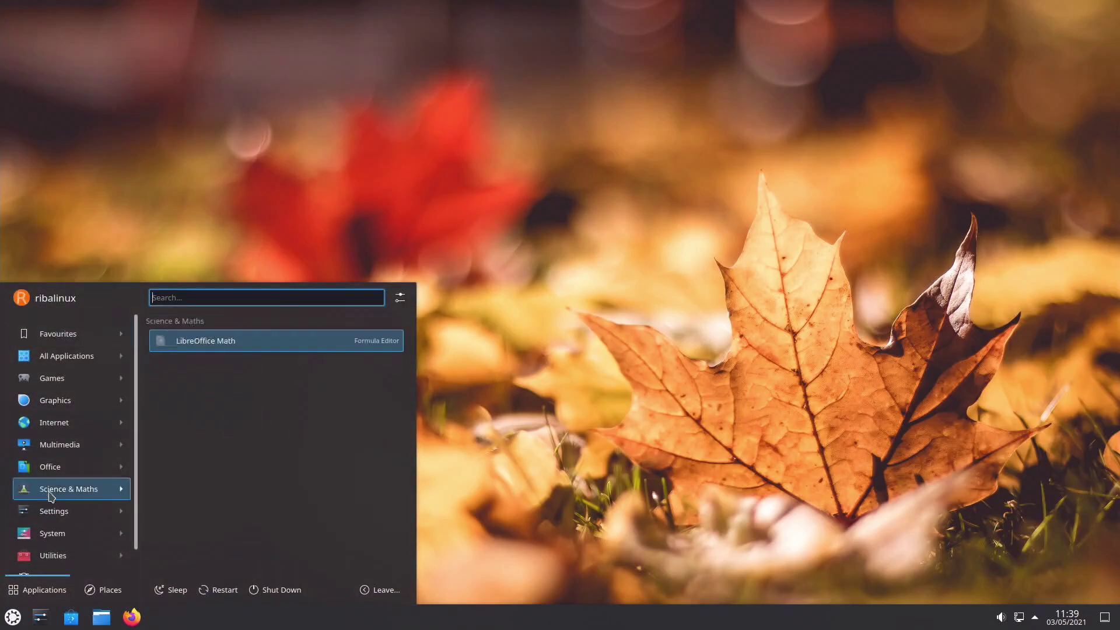
{"action": "mouse_move", "coordinate": [62, 407]}
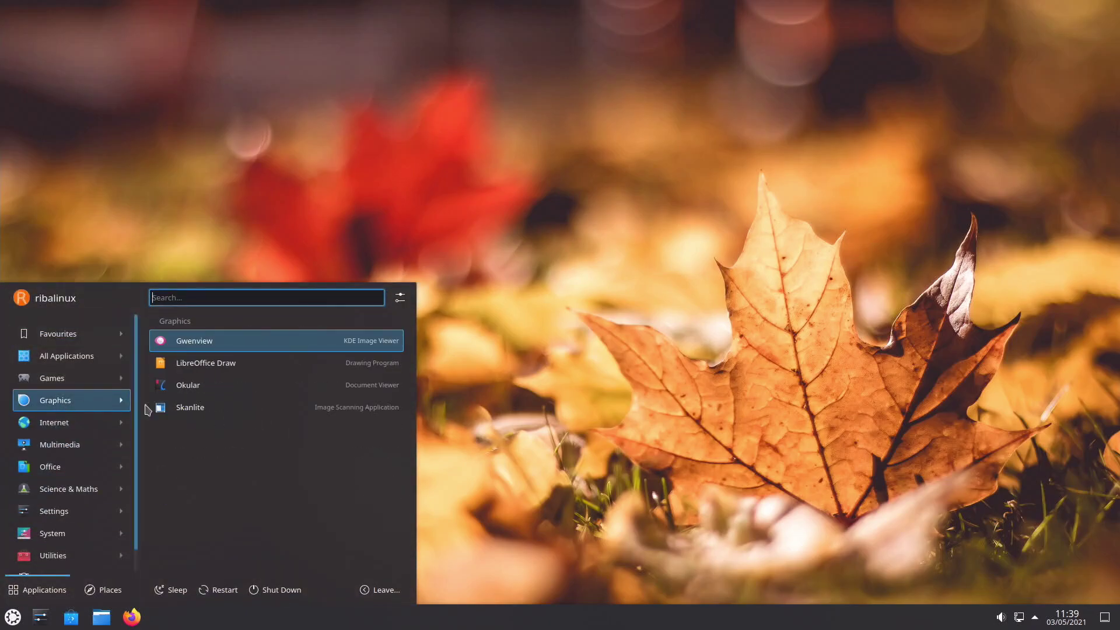
{"action": "left_click", "coordinate": [204, 388]}
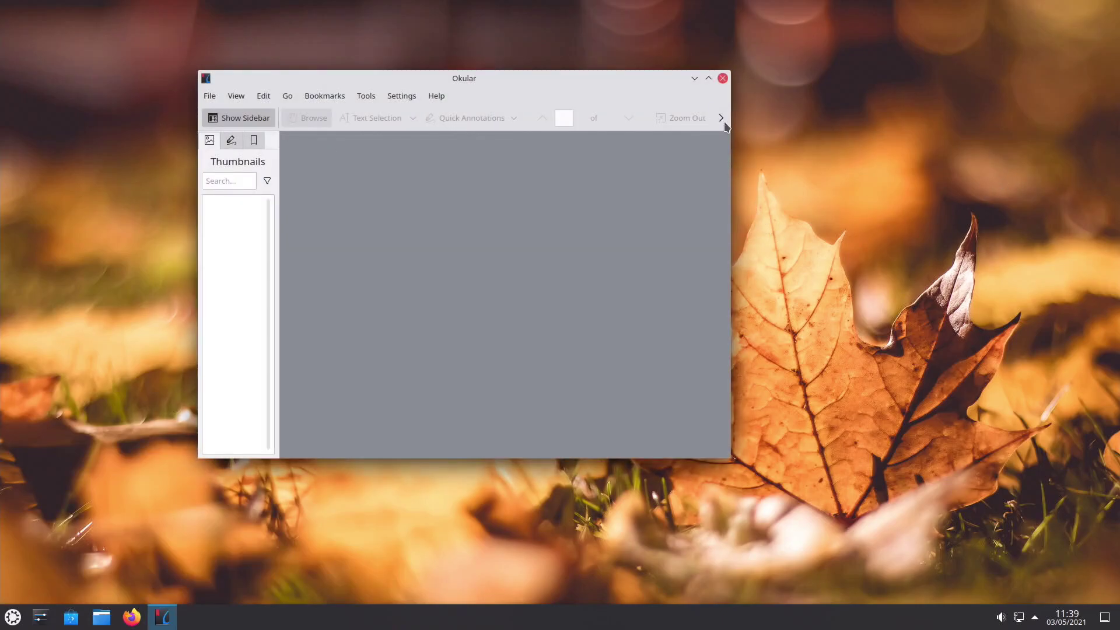
{"action": "left_click", "coordinate": [723, 78]}
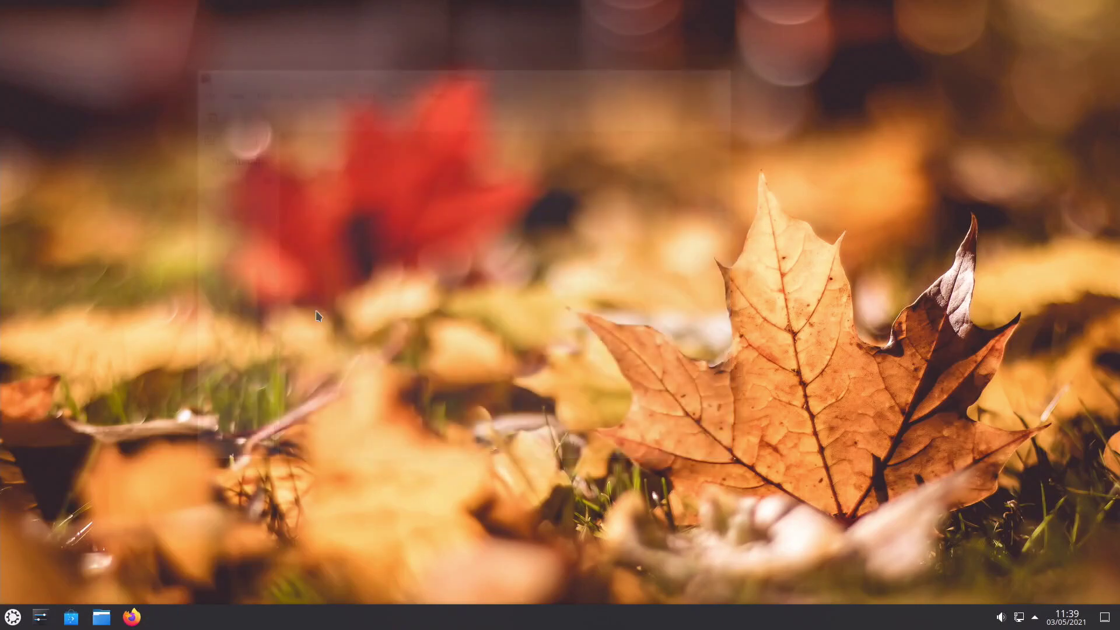
- Launch Firefox Web Browser from the Internet applications and move its window towards the middle of the desktop
{"action": "left_click", "coordinate": [18, 617]}
{"action": "mouse_move", "coordinate": [54, 432]}
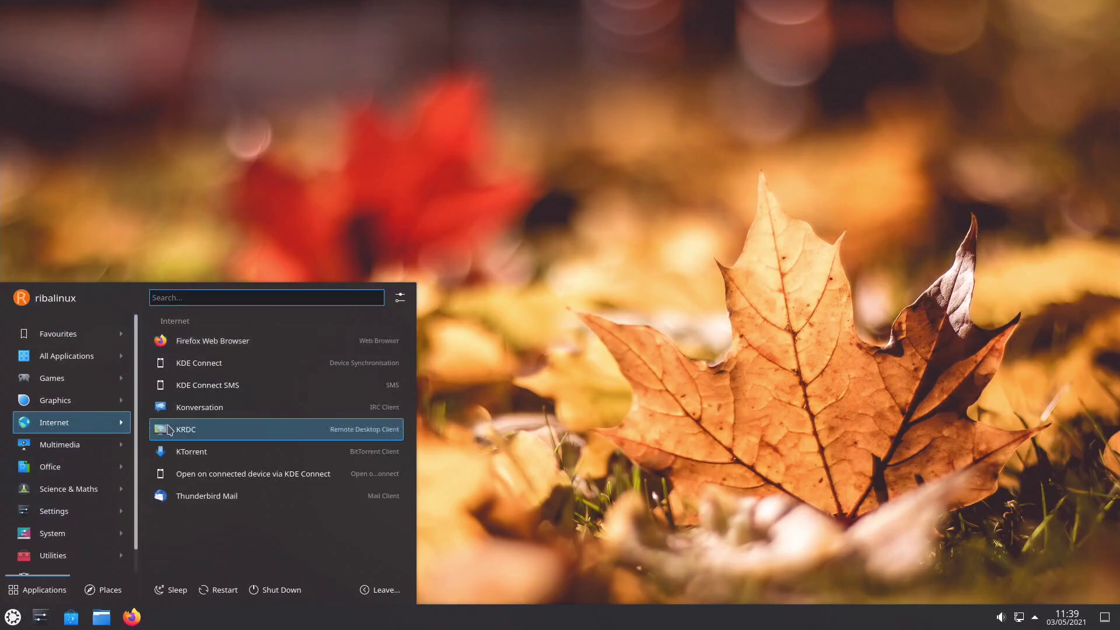
{"action": "left_click", "coordinate": [204, 341]}
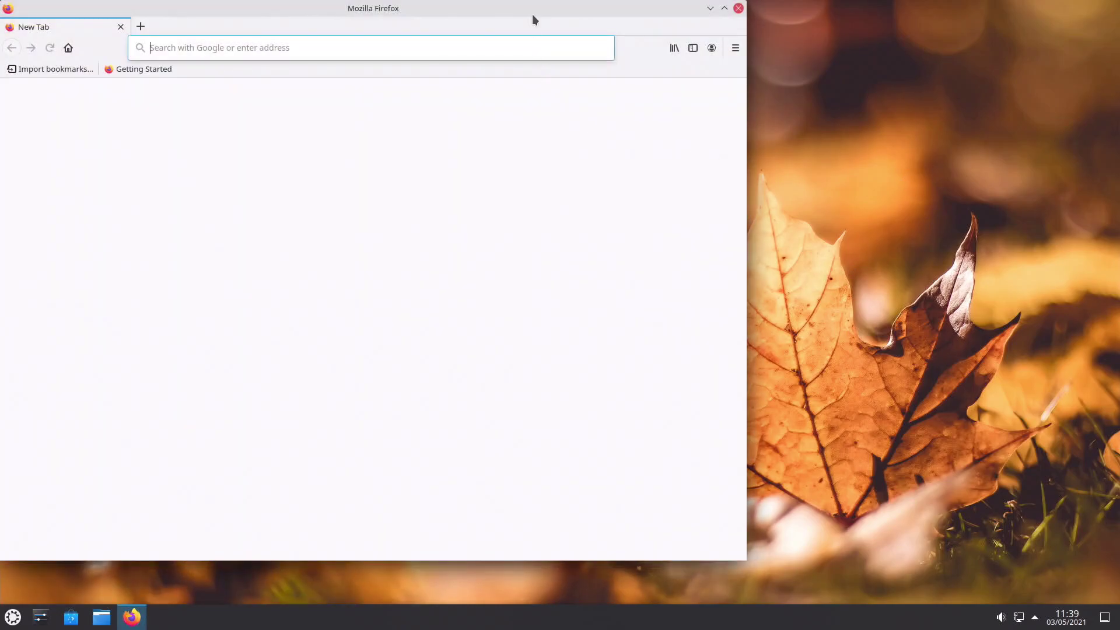
{"action": "left_click_drag", "start_coordinate": [532, 20], "coordinate": [701, 35]}
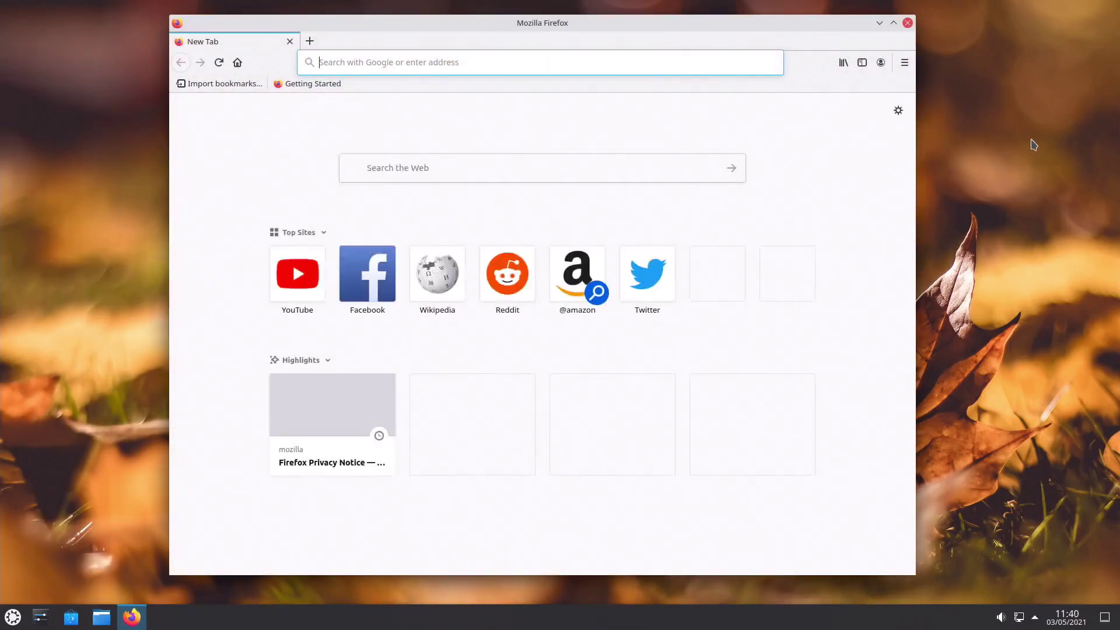
- Close Firefox, and launch and close VLC media player from the Multimedia applications
{"action": "left_click", "coordinate": [907, 23]}
{"action": "left_click", "coordinate": [11, 618]}
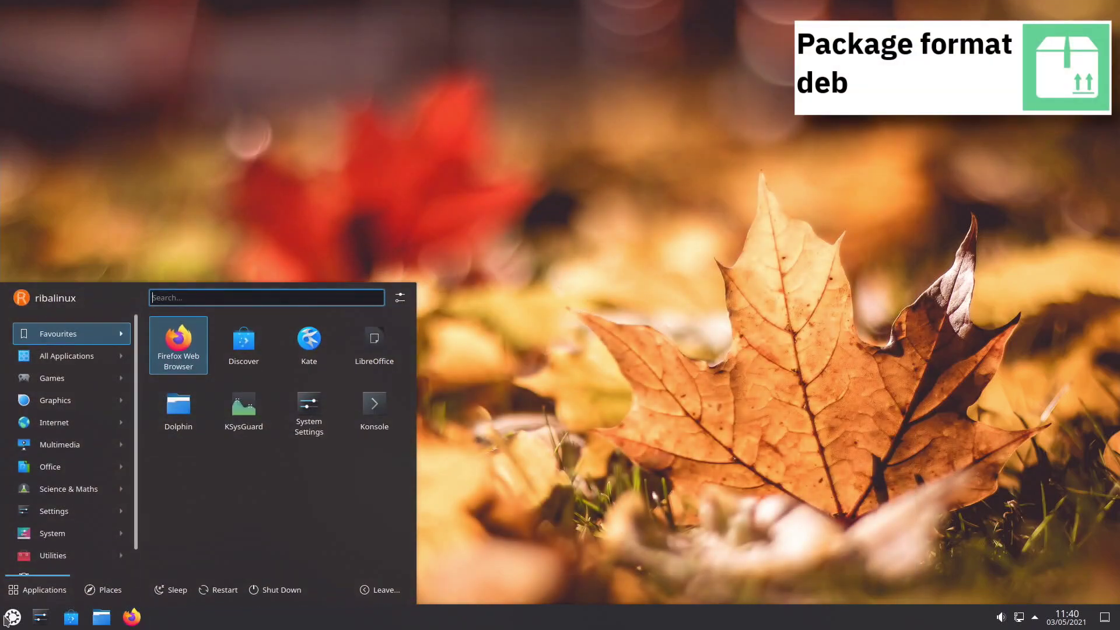
{"action": "mouse_move", "coordinate": [70, 462]}
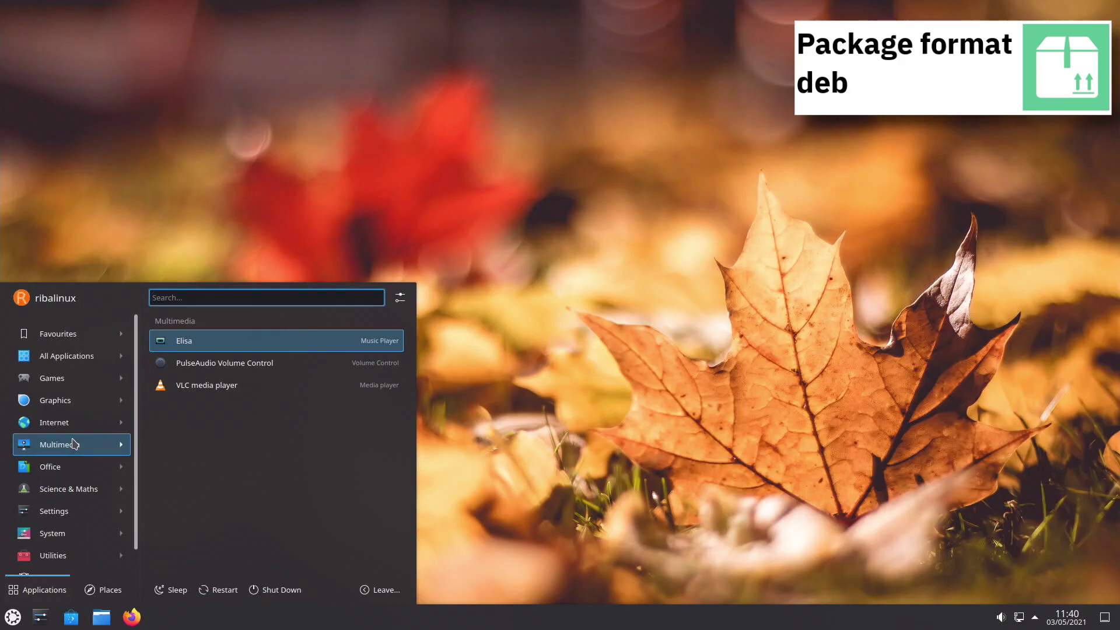
{"action": "left_click", "coordinate": [230, 388]}
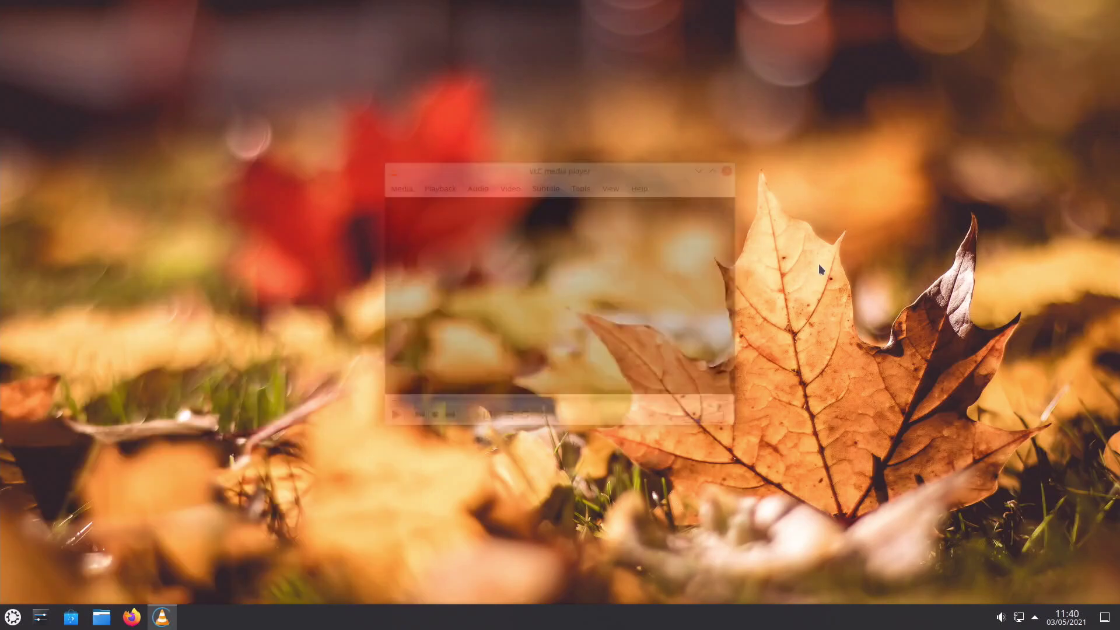
{"action": "left_click", "coordinate": [727, 171]}
- Launch LibreOffice Writer from the Office applications with a blank document, and close it
{"action": "left_click", "coordinate": [17, 620]}
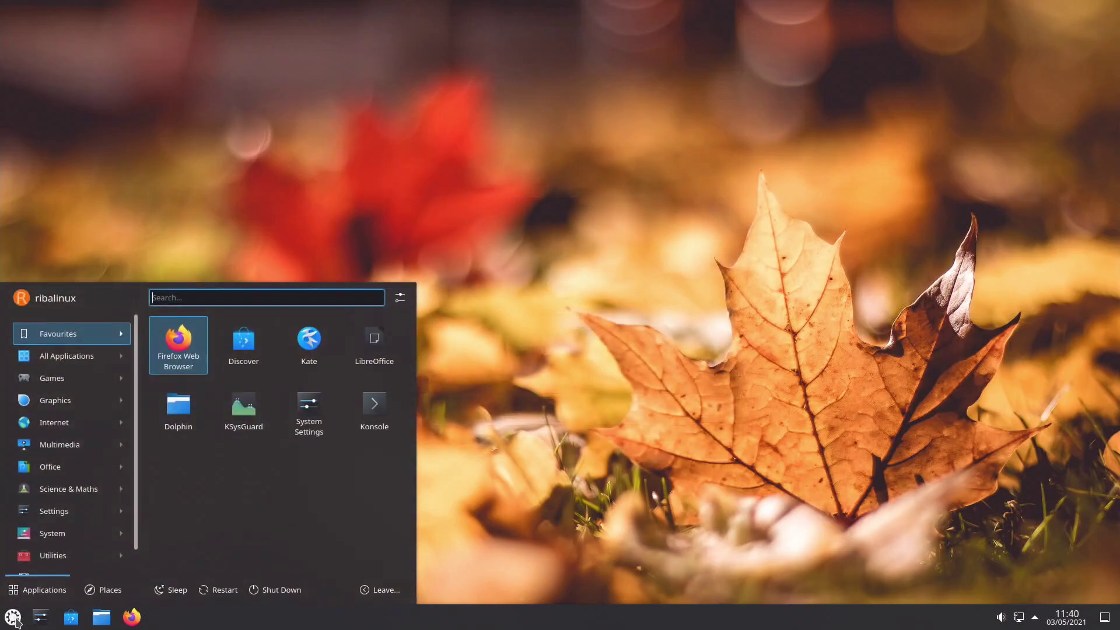
{"action": "mouse_move", "coordinate": [57, 472]}
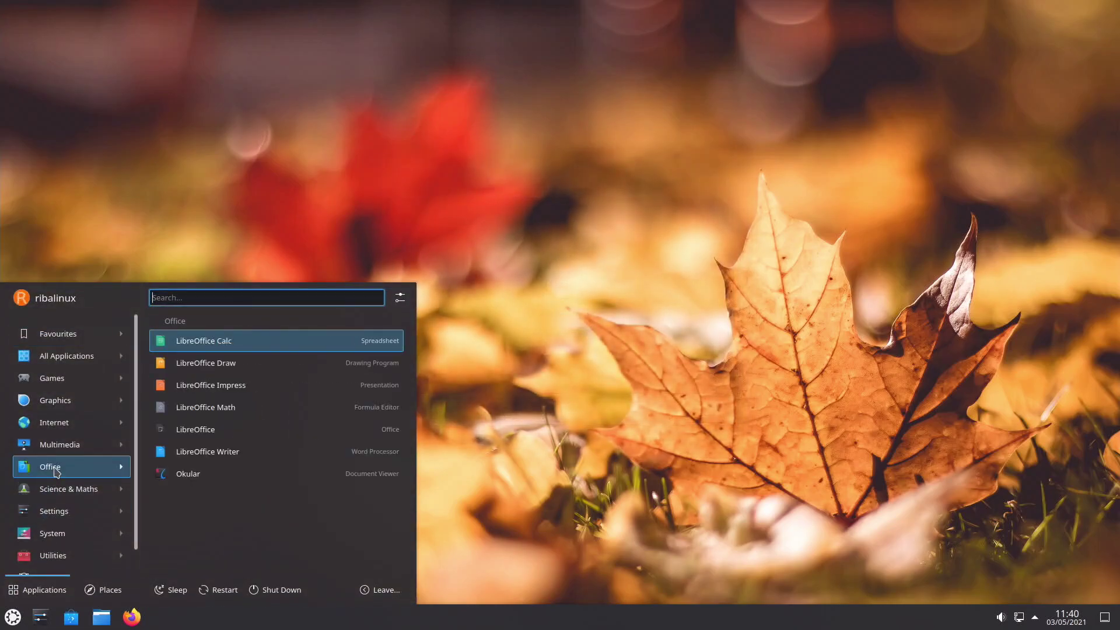
{"action": "left_click", "coordinate": [222, 457]}
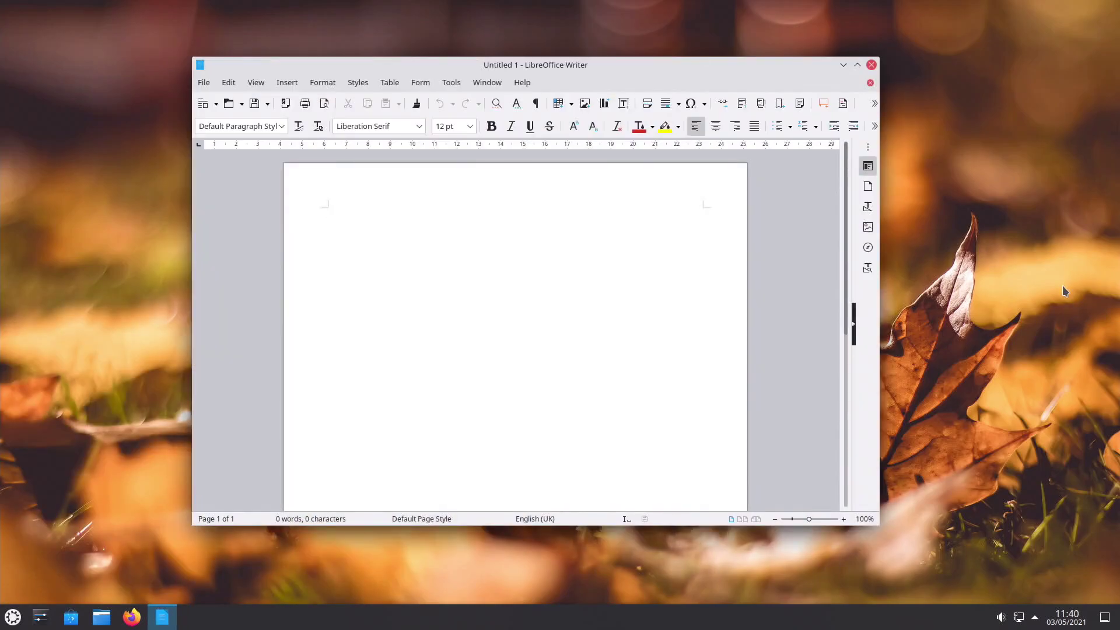
{"action": "left_click", "coordinate": [875, 65]}
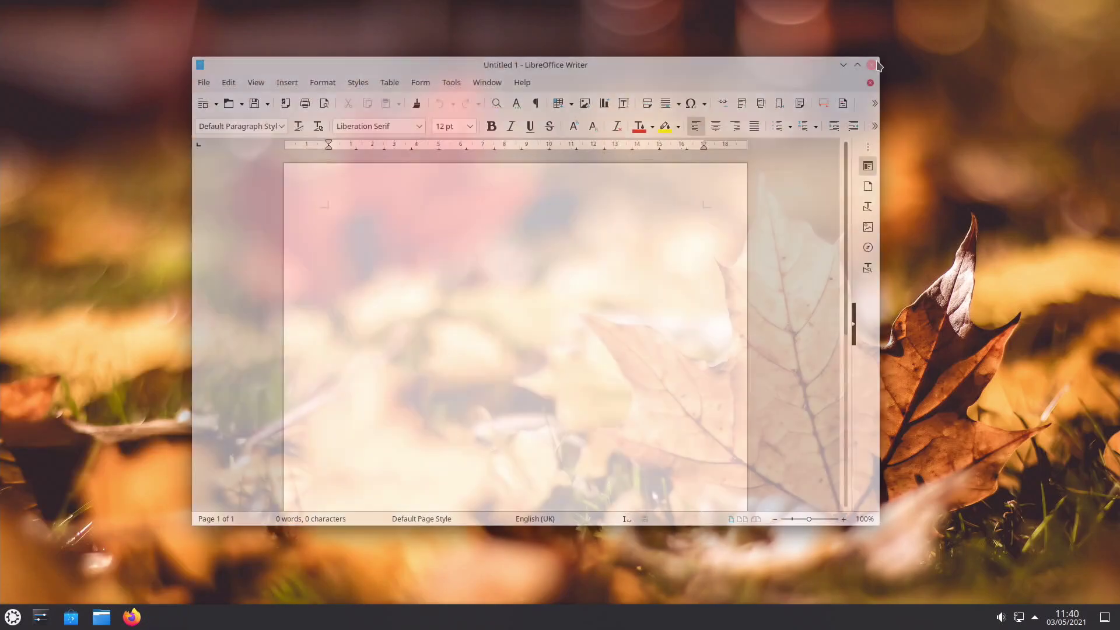
- Launch the LibreOffice Math formula editor from the Science & Maths applications, and close it
{"action": "left_click", "coordinate": [13, 617]}
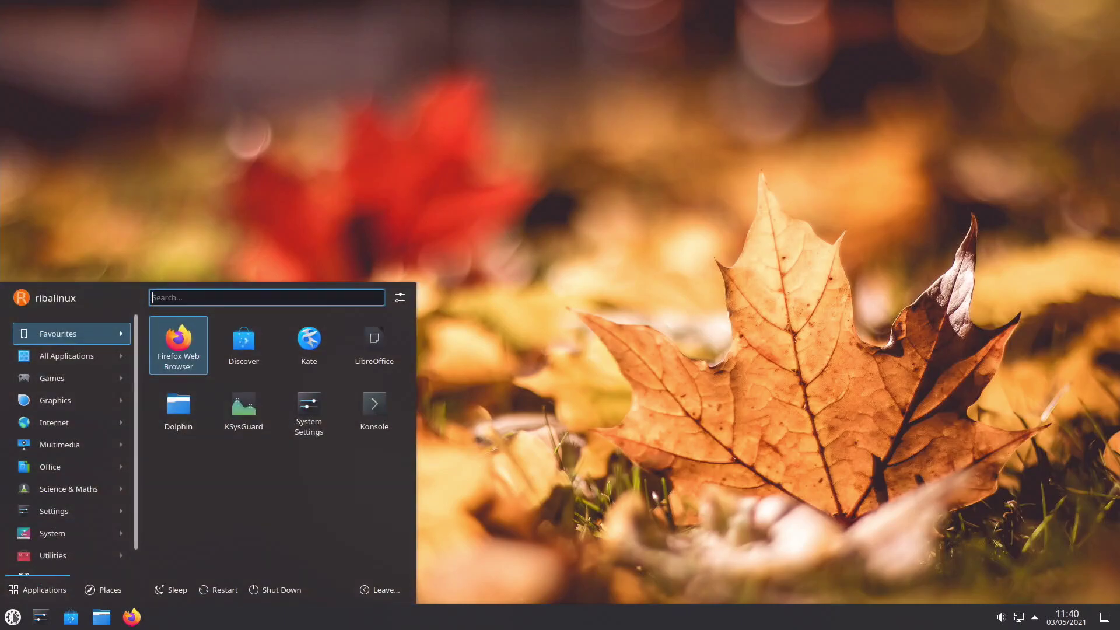
{"action": "mouse_move", "coordinate": [44, 493]}
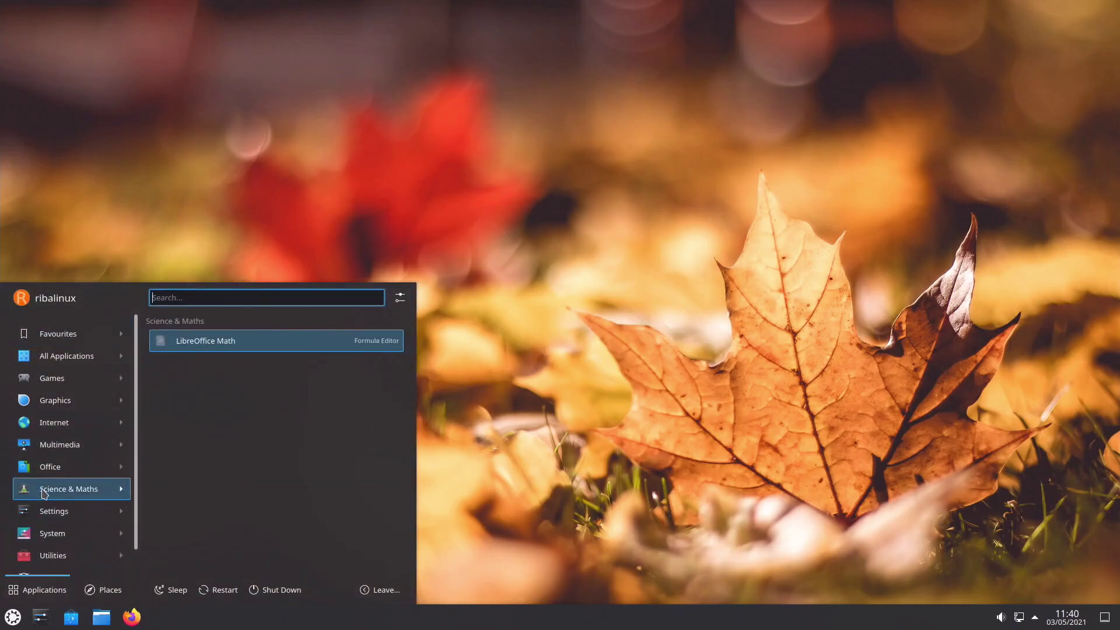
{"action": "left_click", "coordinate": [241, 346]}
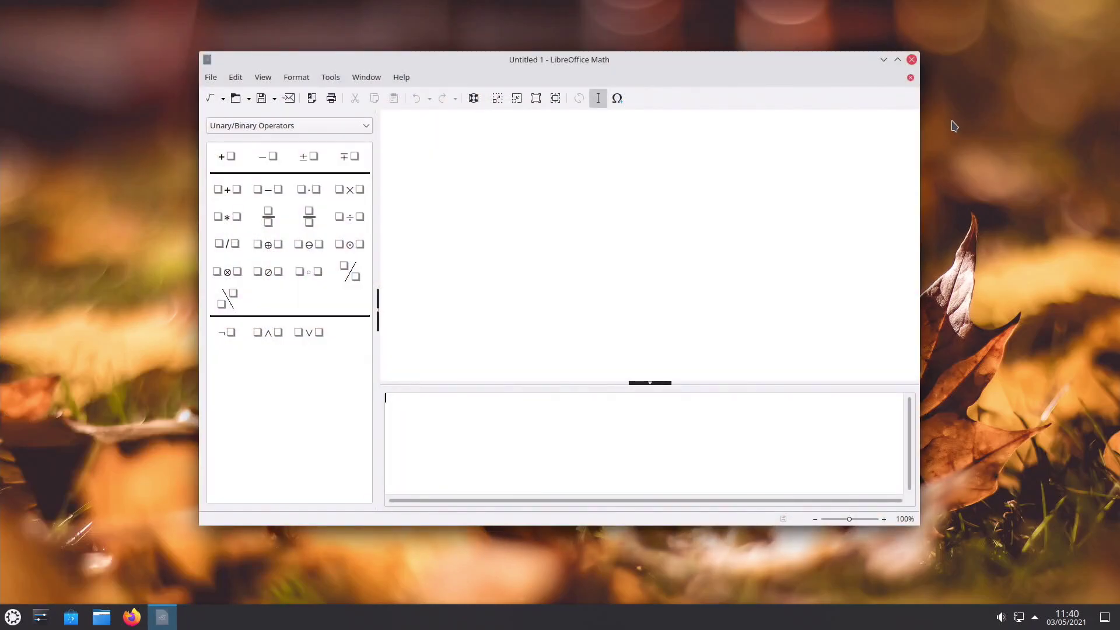
{"action": "left_click", "coordinate": [912, 59]}
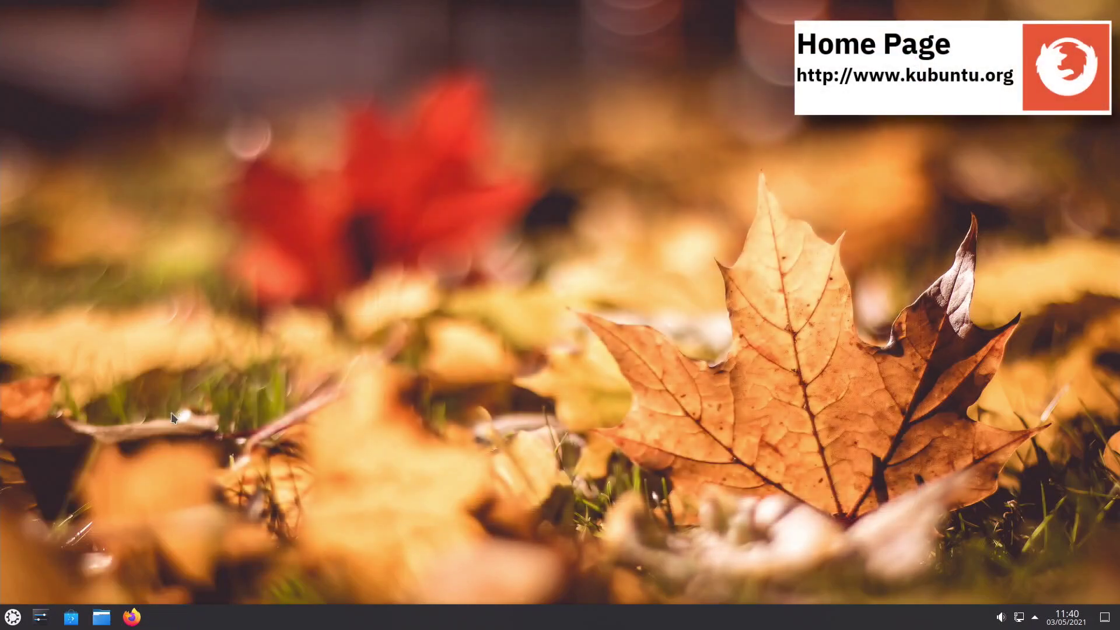
- Launch the Discover software centre from the System applications, view its featured programs, and close it
{"action": "left_click", "coordinate": [13, 617]}
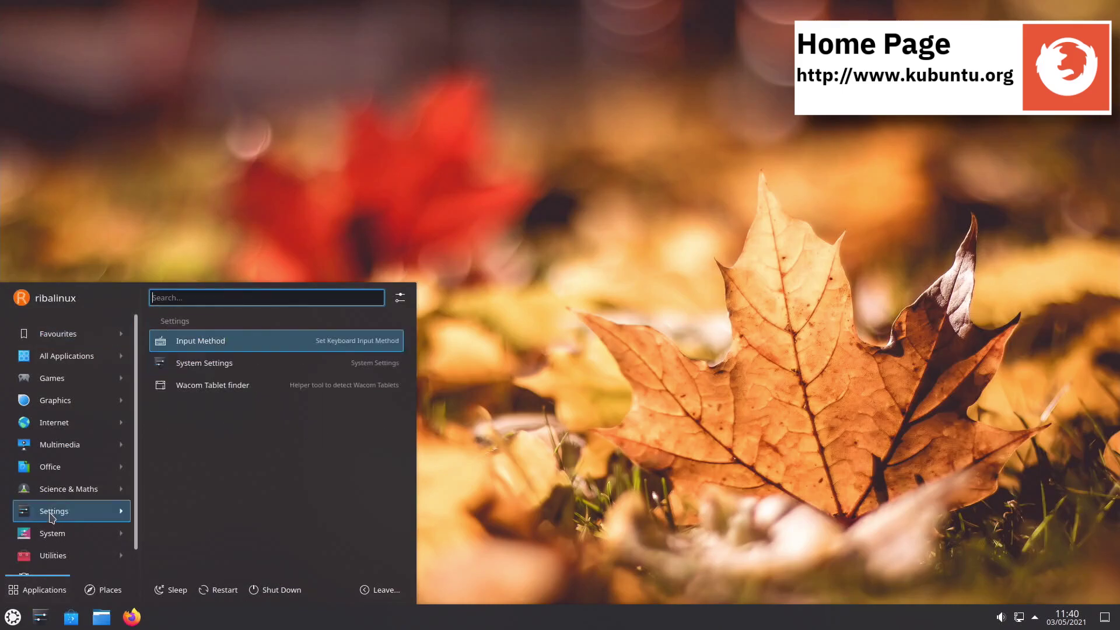
{"action": "mouse_move", "coordinate": [51, 534]}
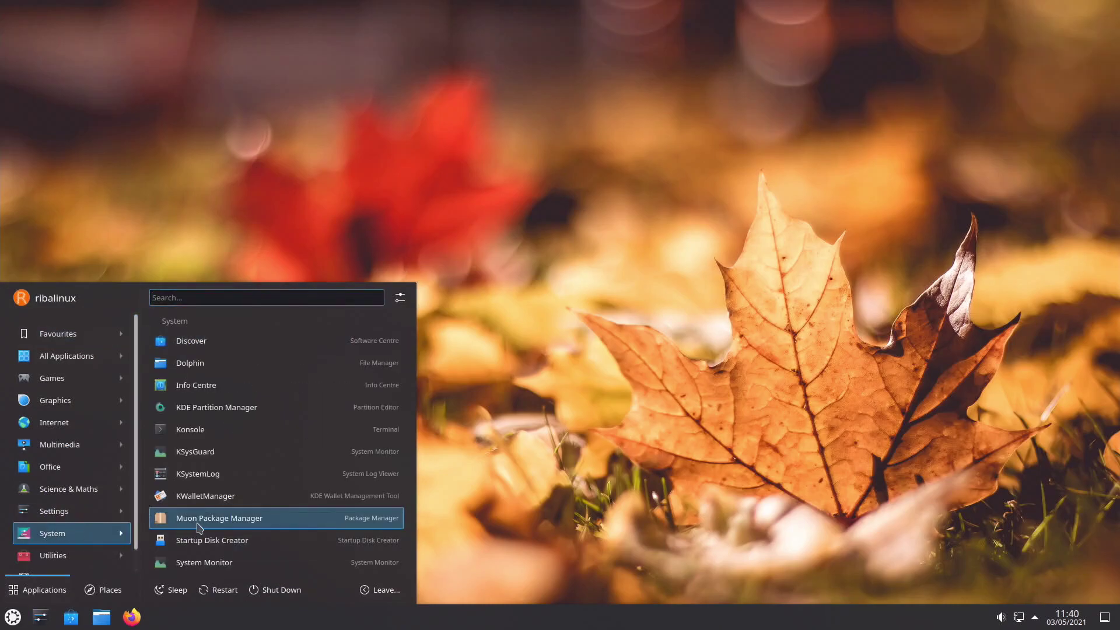
{"action": "left_click", "coordinate": [221, 348]}
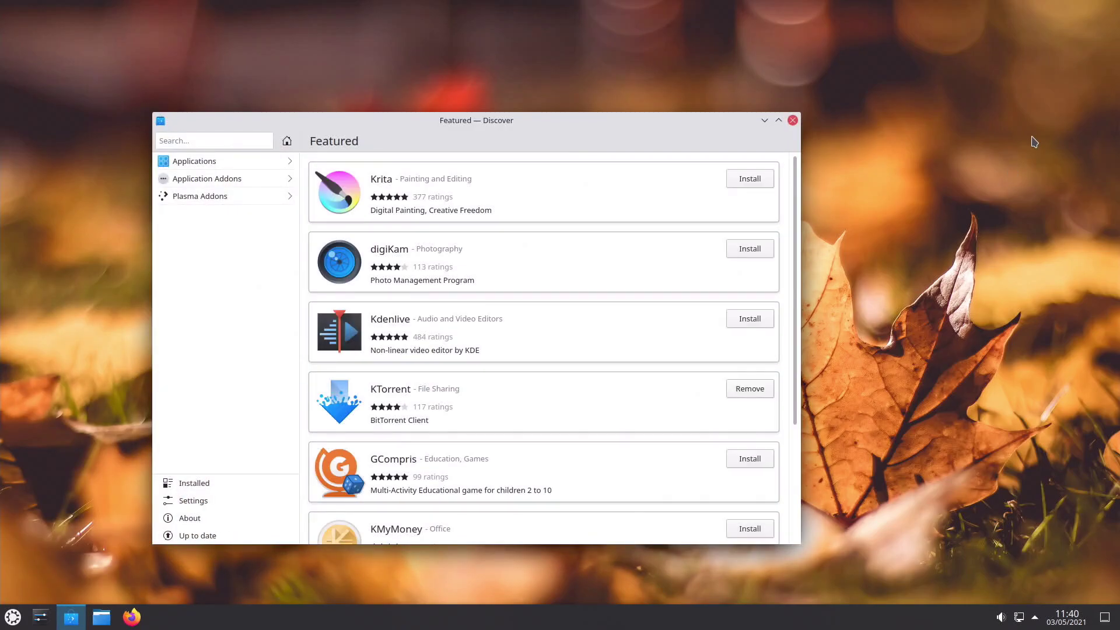
{"action": "left_click", "coordinate": [793, 120]}
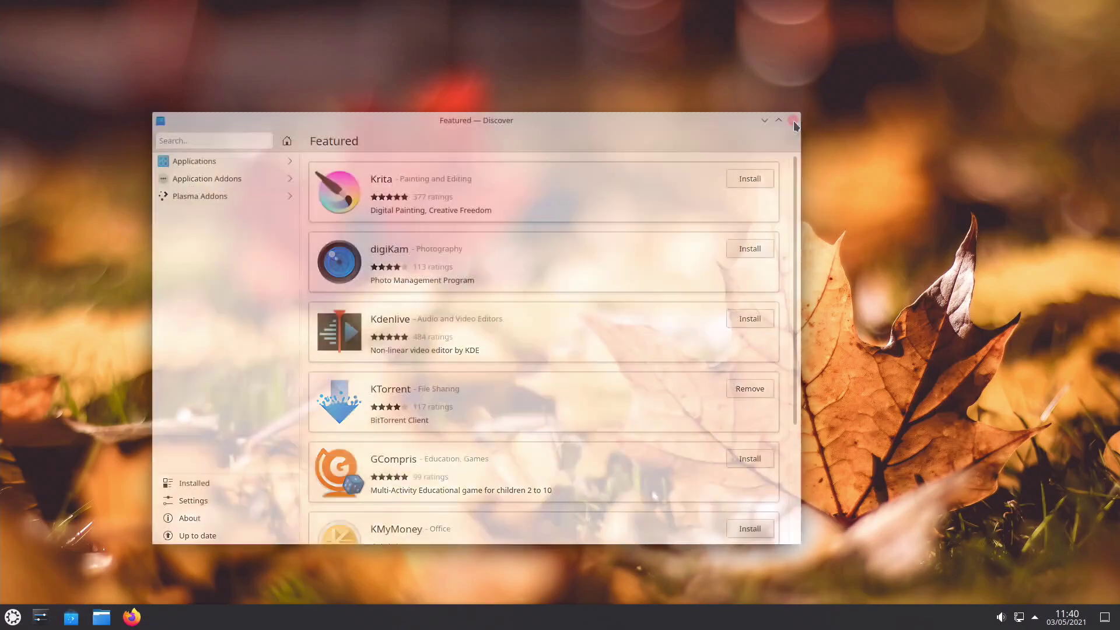
- Launch the Spectacle screenshot utility from the Utilities applications, and close it
{"action": "left_click", "coordinate": [13, 617]}
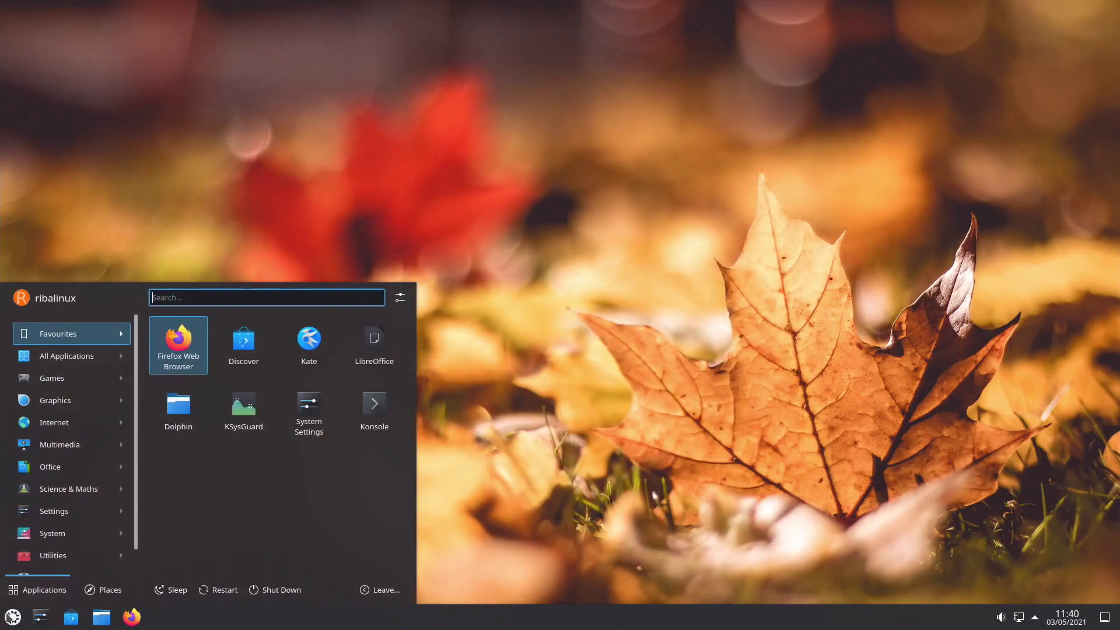
{"action": "mouse_move", "coordinate": [37, 560]}
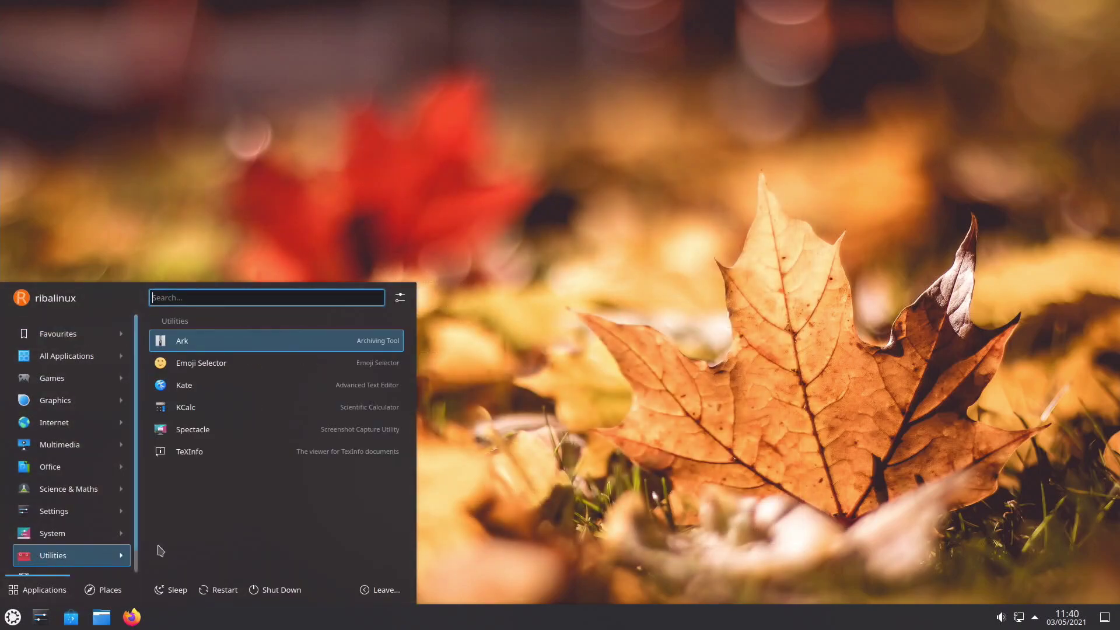
{"action": "left_click", "coordinate": [229, 433]}
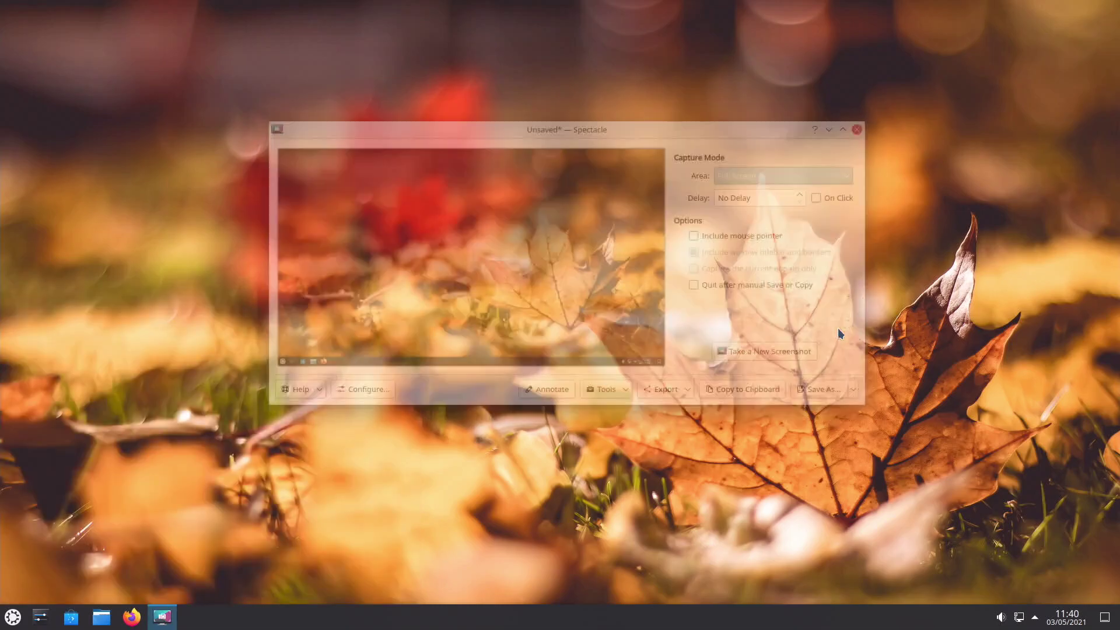
{"action": "left_click", "coordinate": [857, 130]}
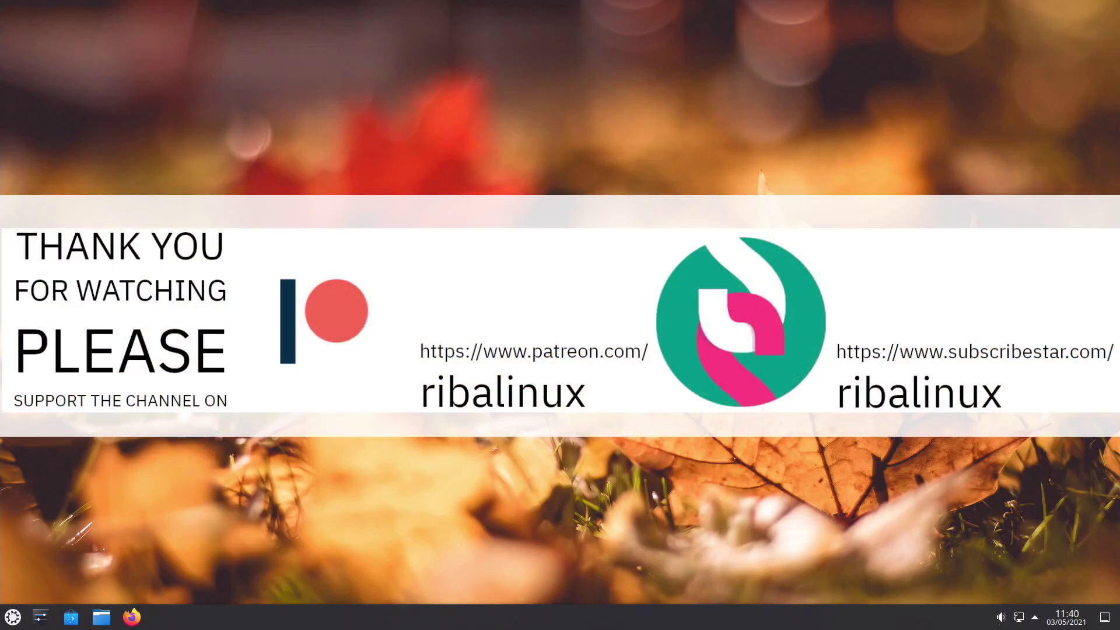